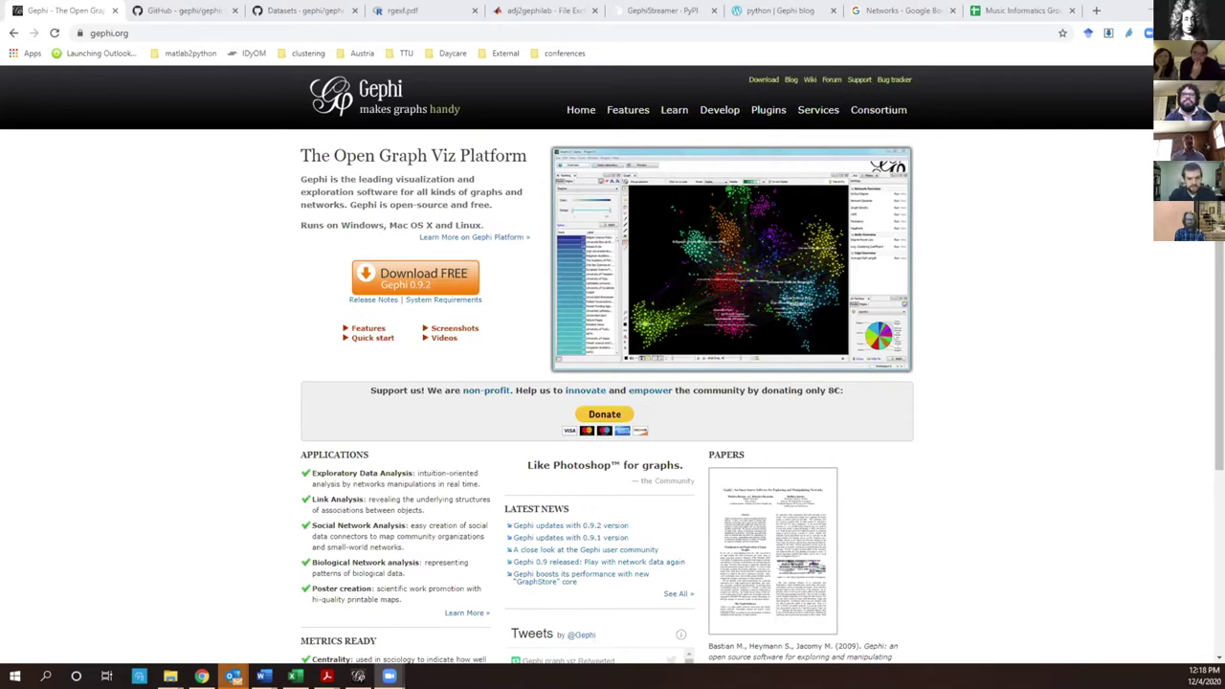
# Switch to Acrobat Reader showing ISMIR2020_manu.pdf at page 5, Figure 3's cadence network diagrams.
pyautogui.hotkey('alt', 'Tab')
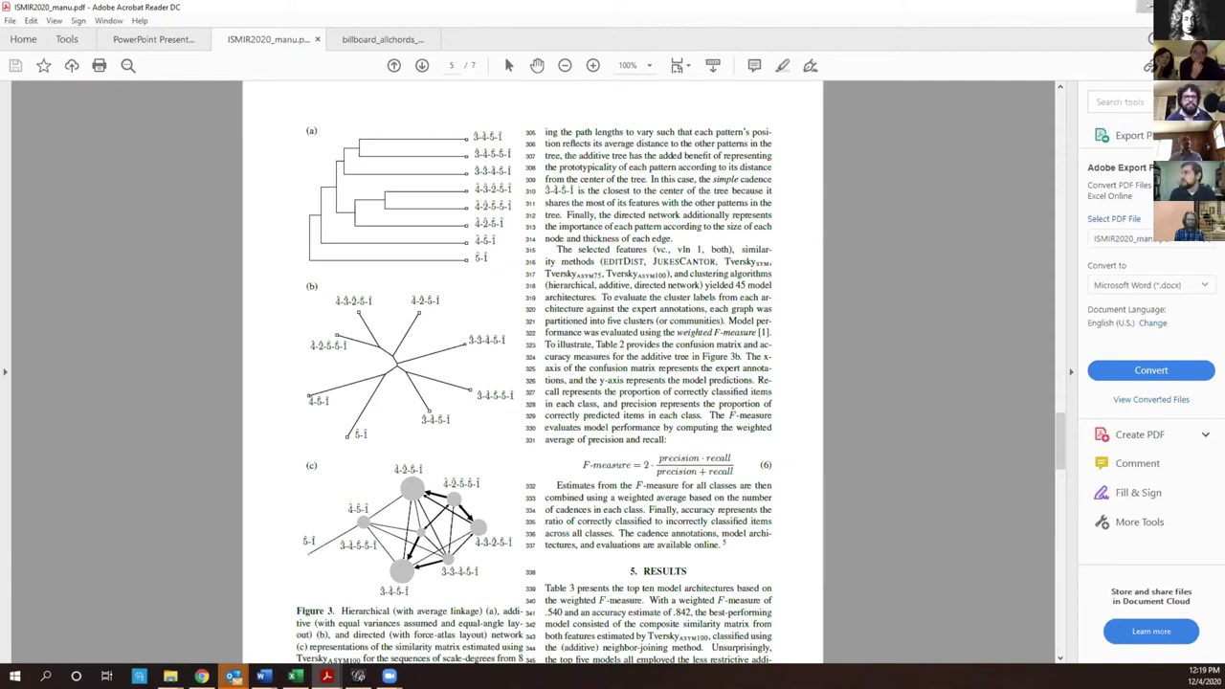
# View the Gephi GitHub repository's Datasets wiki page in Chrome, then return to Gephi.
pyautogui.hotkey('alt', 'Tab')
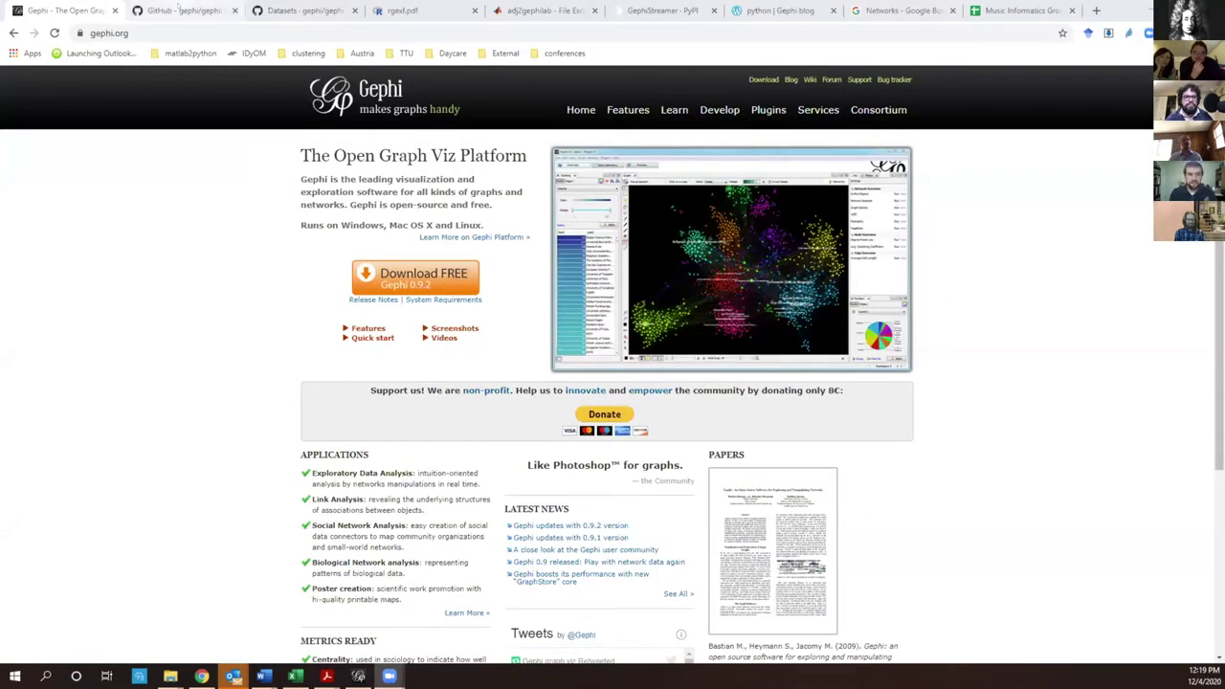
pyautogui.click(182, 11)
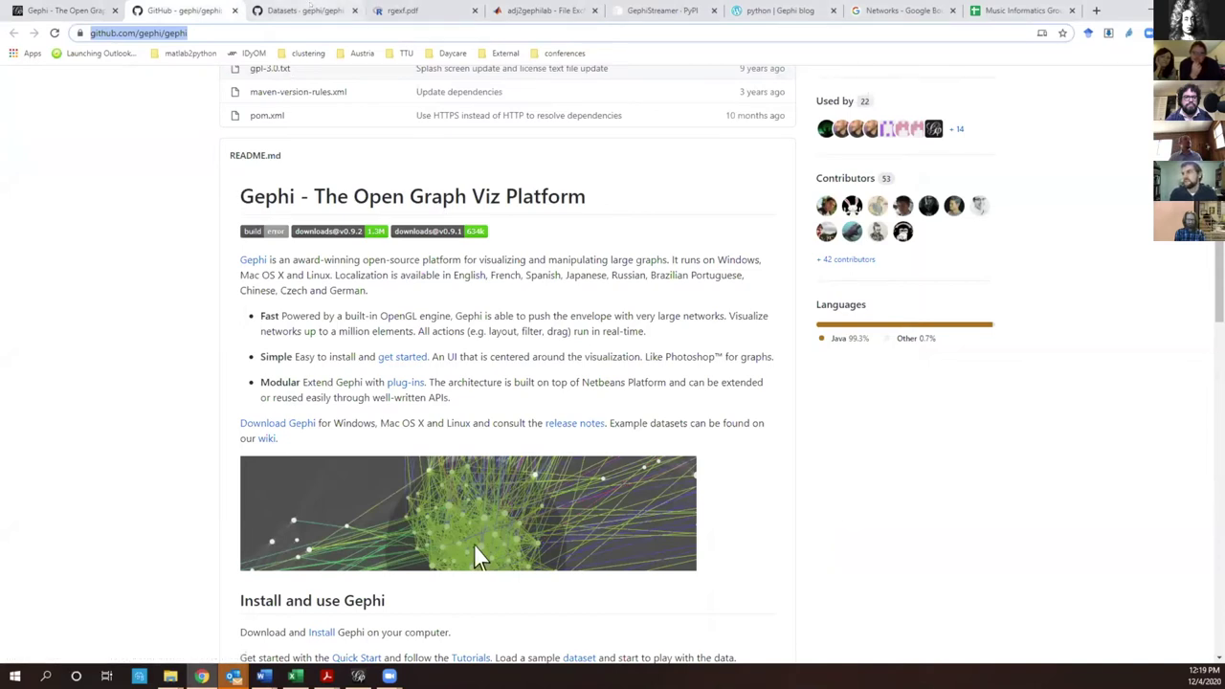
pyautogui.click(311, 8)
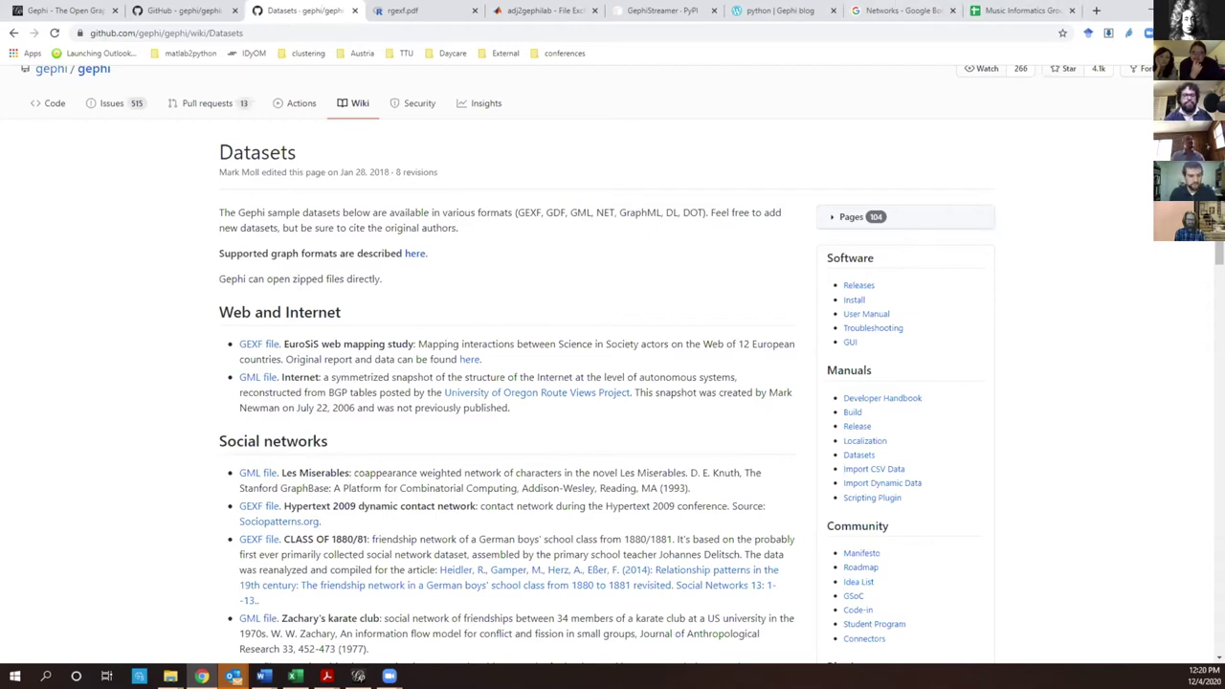
pyautogui.hotkey('alt', 'Tab')
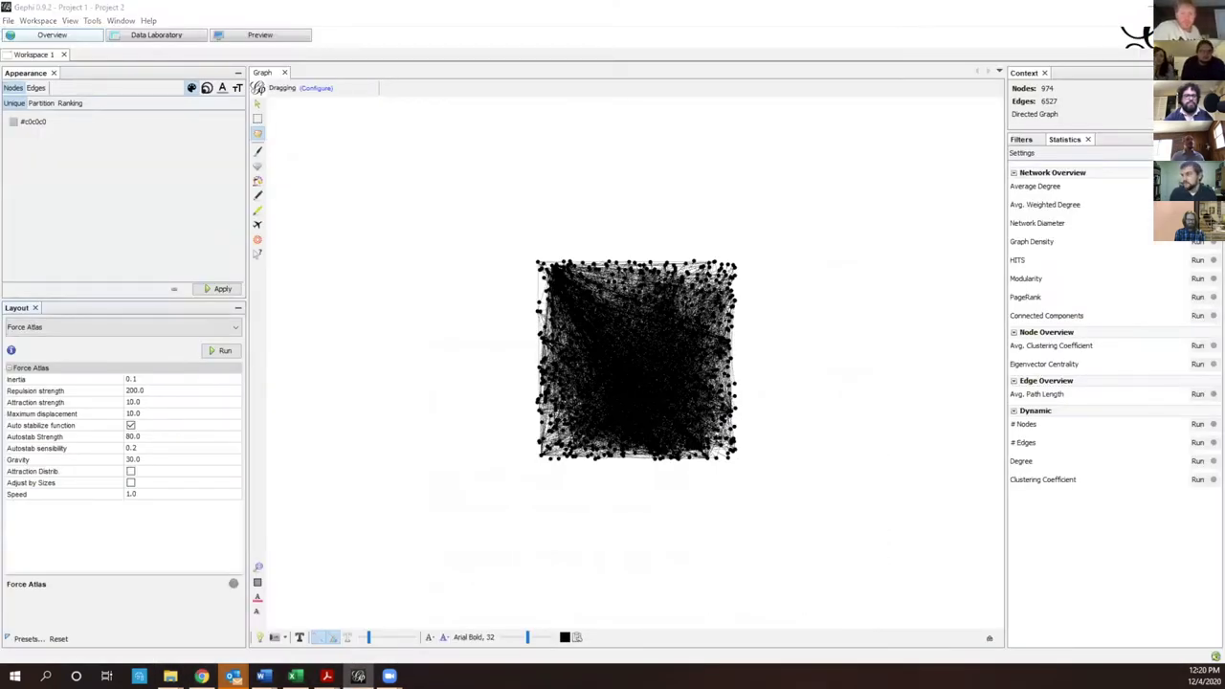
# Switch from Gephi to the billboard_allchords_edges spreadsheet in Excel.
pyautogui.hotkey('alt', 'Tab')
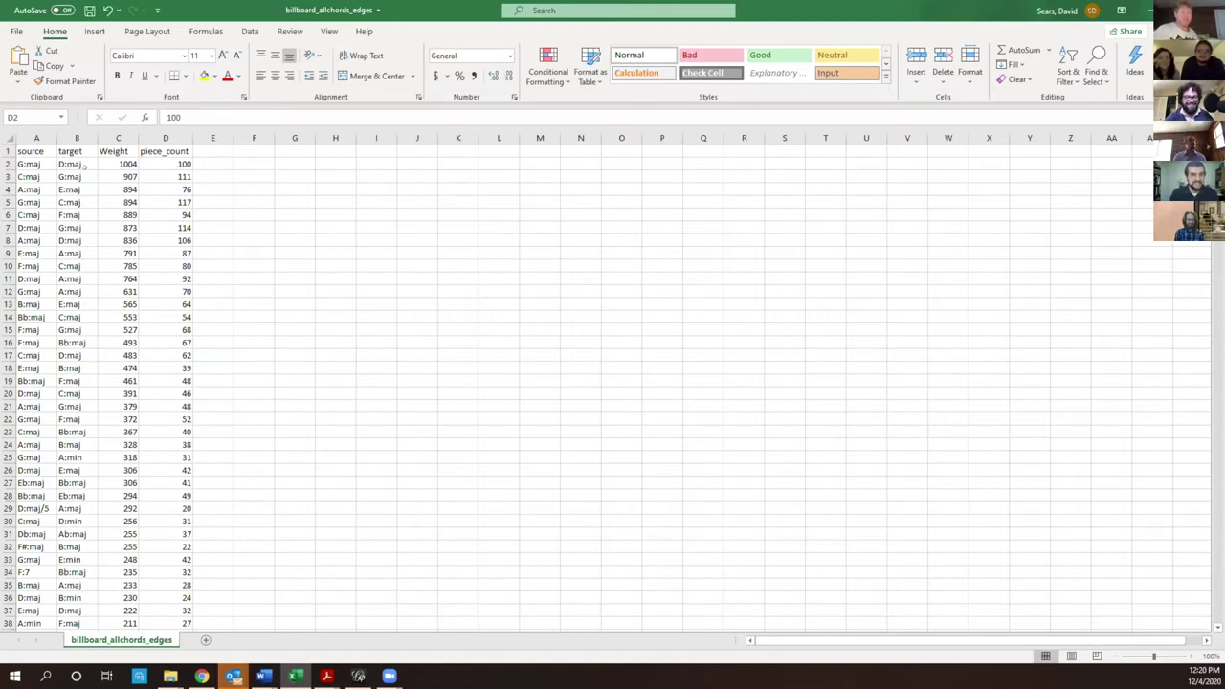
# Point out the source column header and piece_count values, then return to Gephi.
pyautogui.click(32, 148)
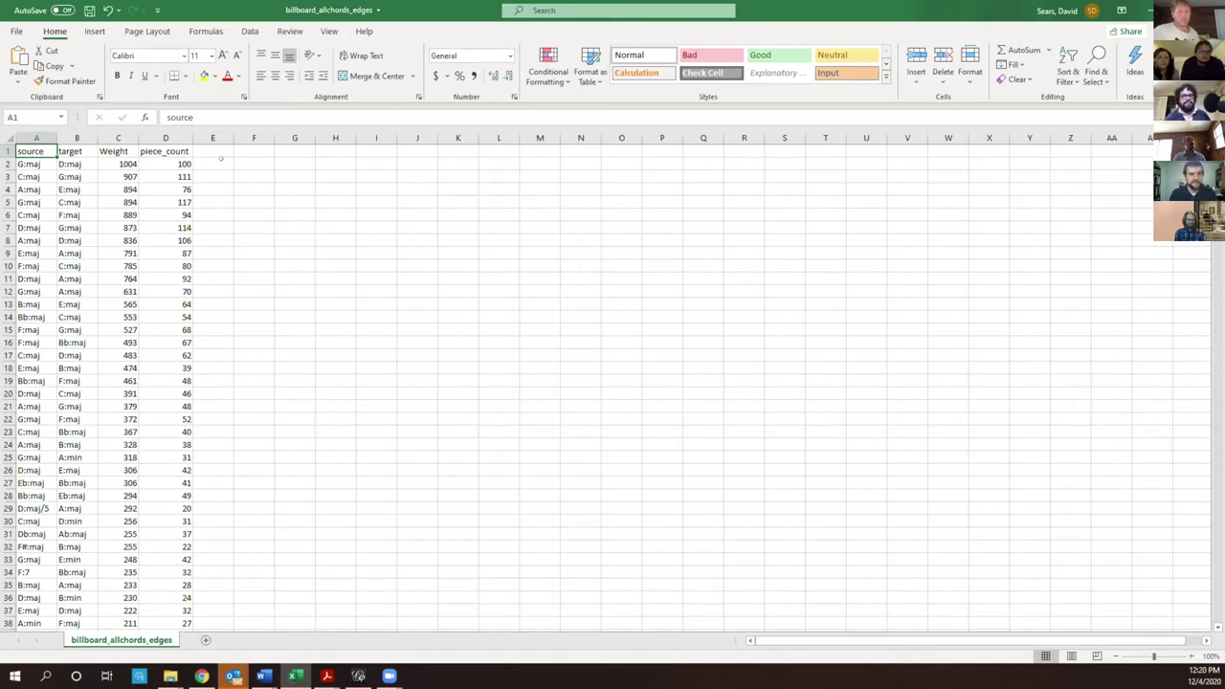
pyautogui.click(182, 165)
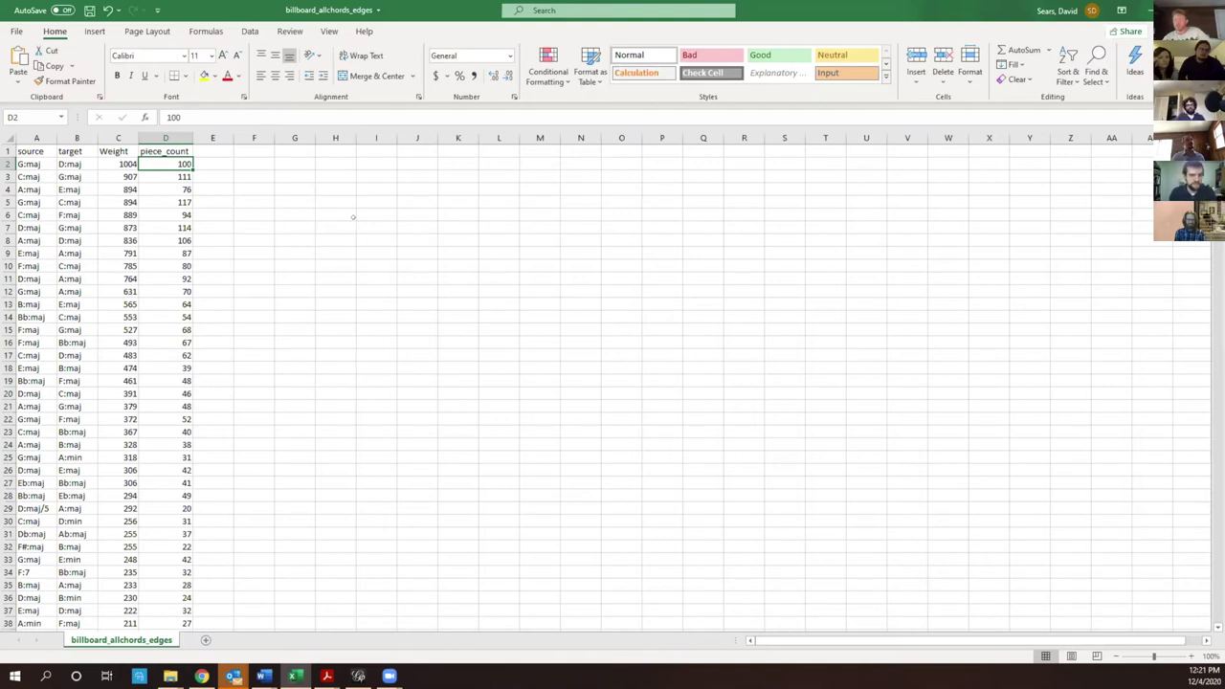
pyautogui.hotkey('alt', 'Tab')
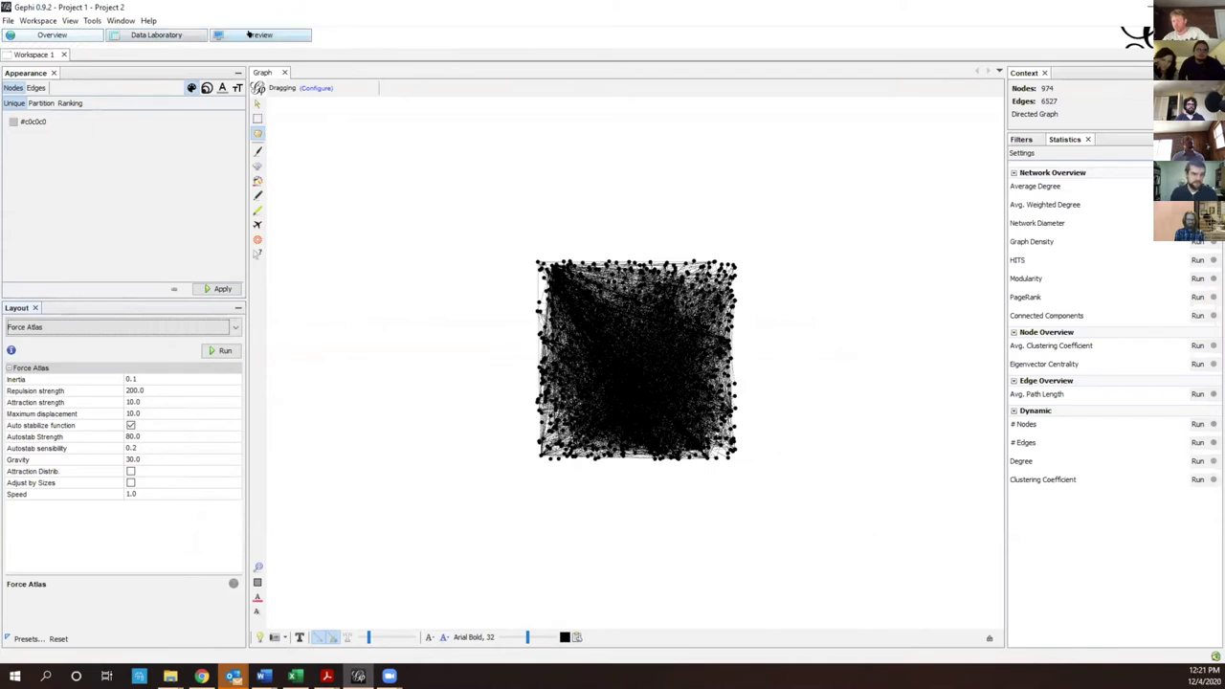
# Show the edges table in Data Laboratory with its Weight and piece_count columns.
pyautogui.click(158, 36)
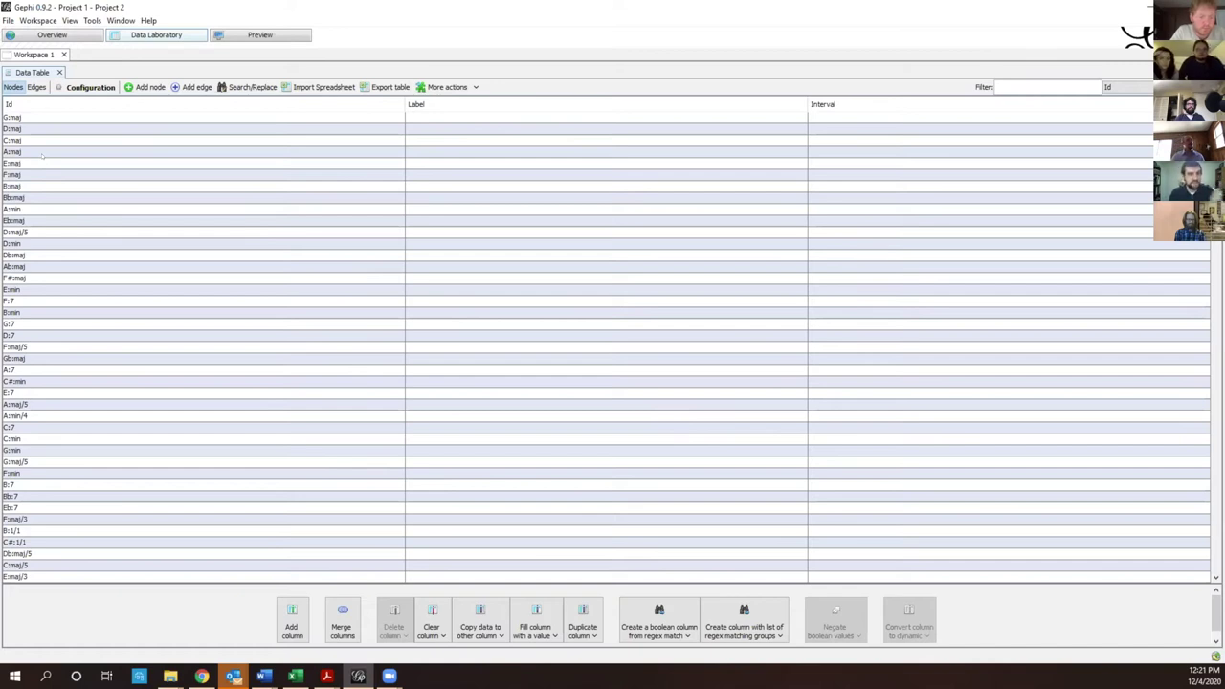
pyautogui.click(36, 87)
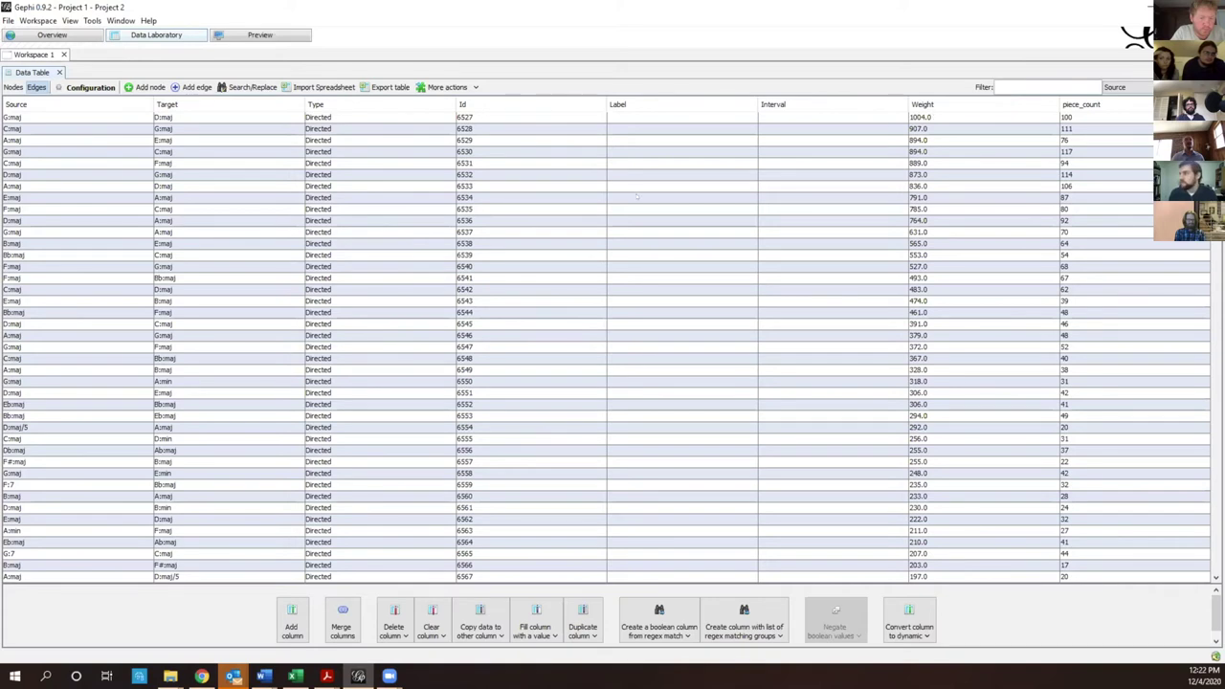
# Copy the nodes' Id column into the Label column so nodes carry chord names.
pyautogui.click(13, 87)
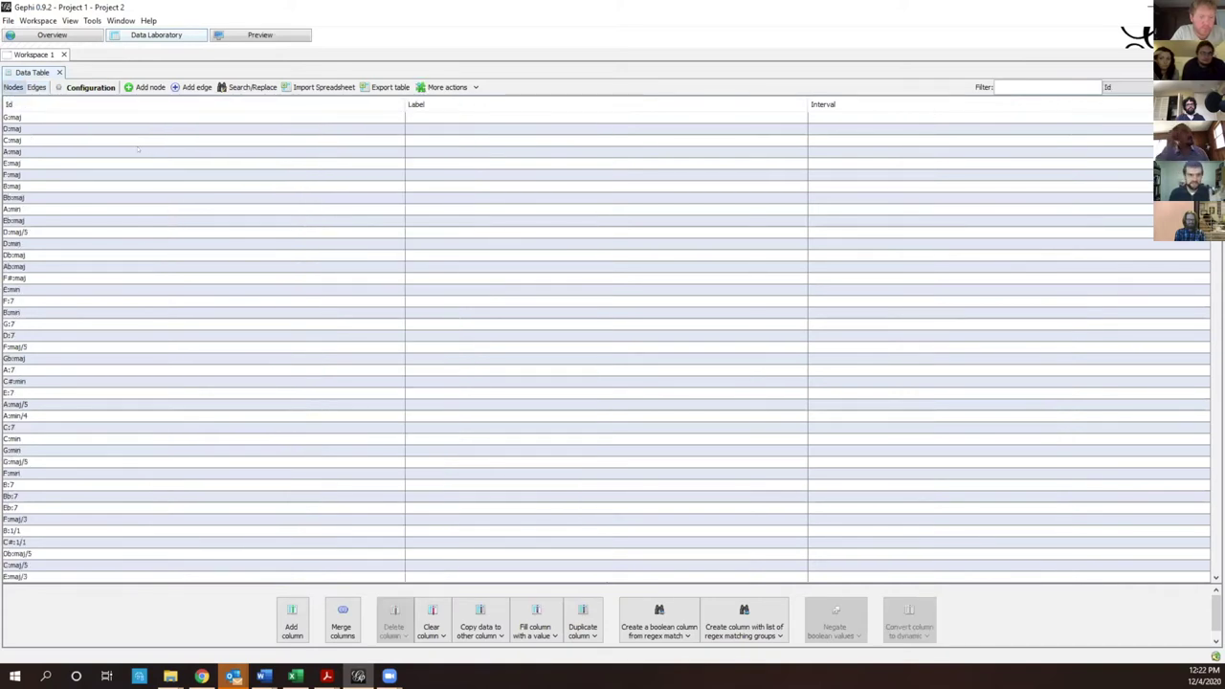
pyautogui.click(479, 627)
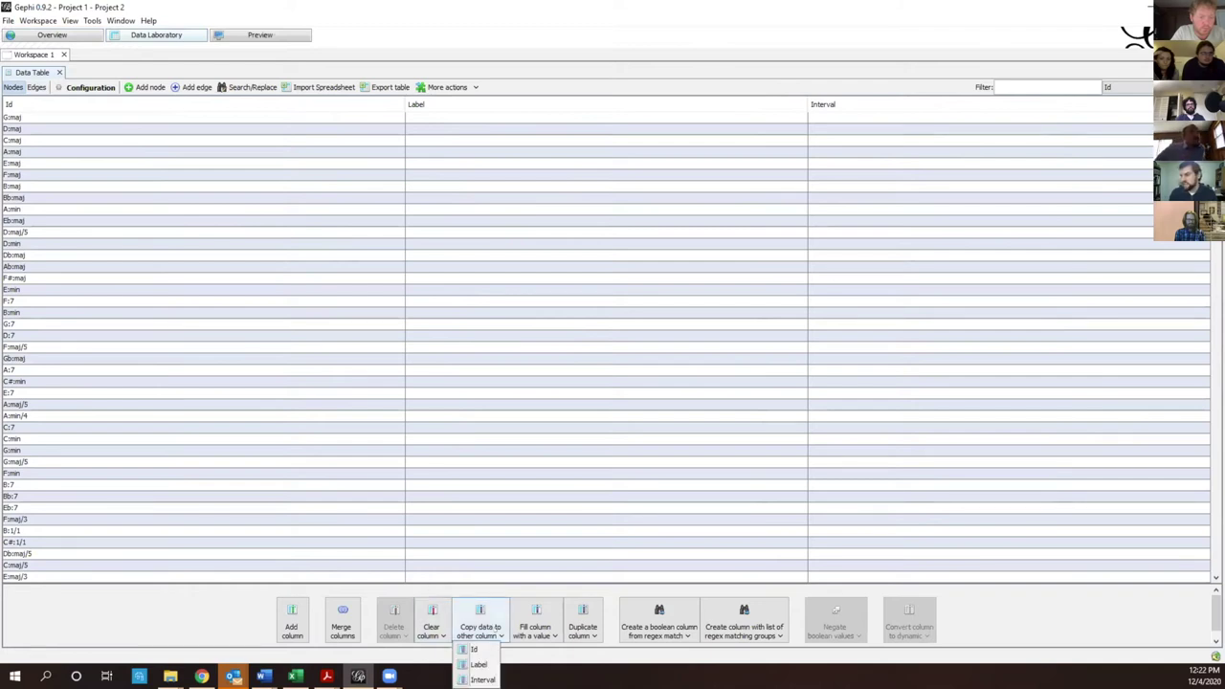
pyautogui.click(474, 651)
pyautogui.click(607, 367)
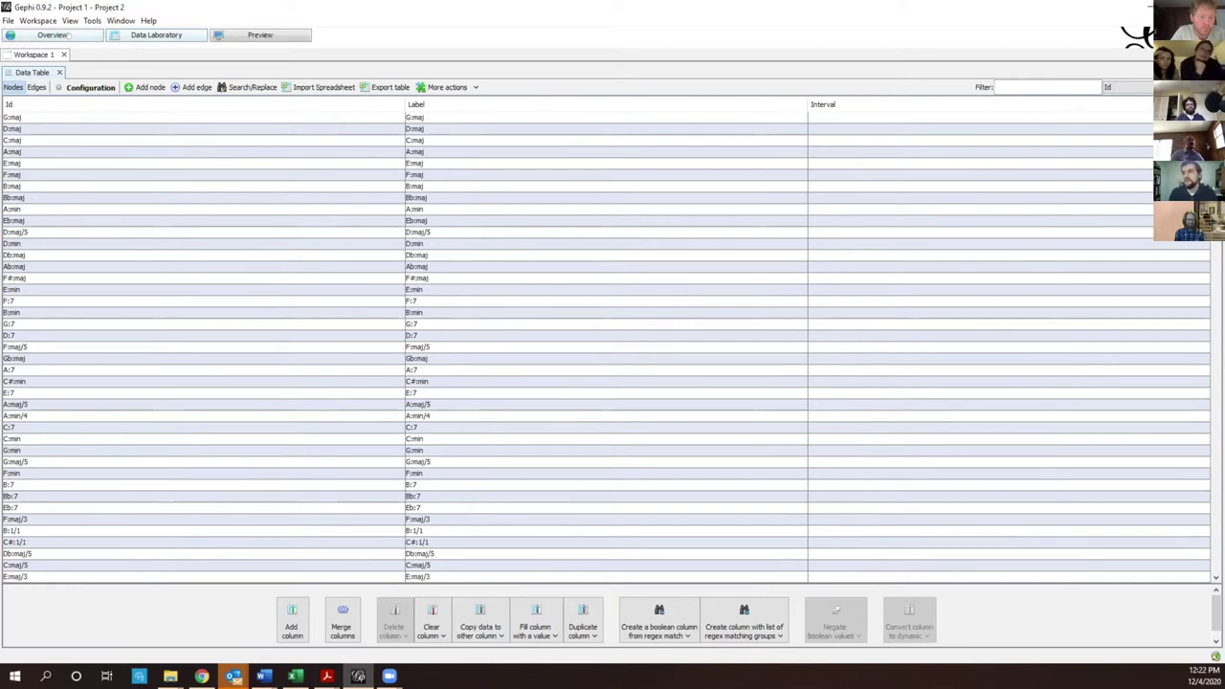
# Return to Overview and select the Force Atlas repulsion strength value of 200.0.
pyautogui.click(67, 36)
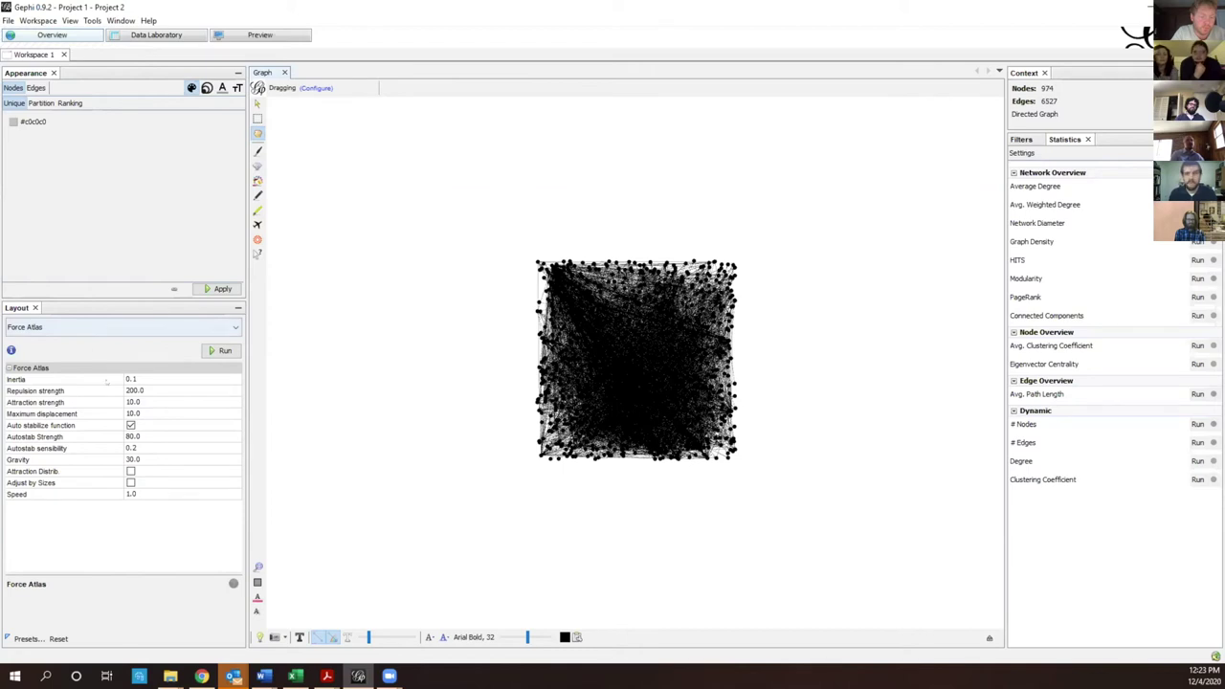
pyautogui.click(134, 390)
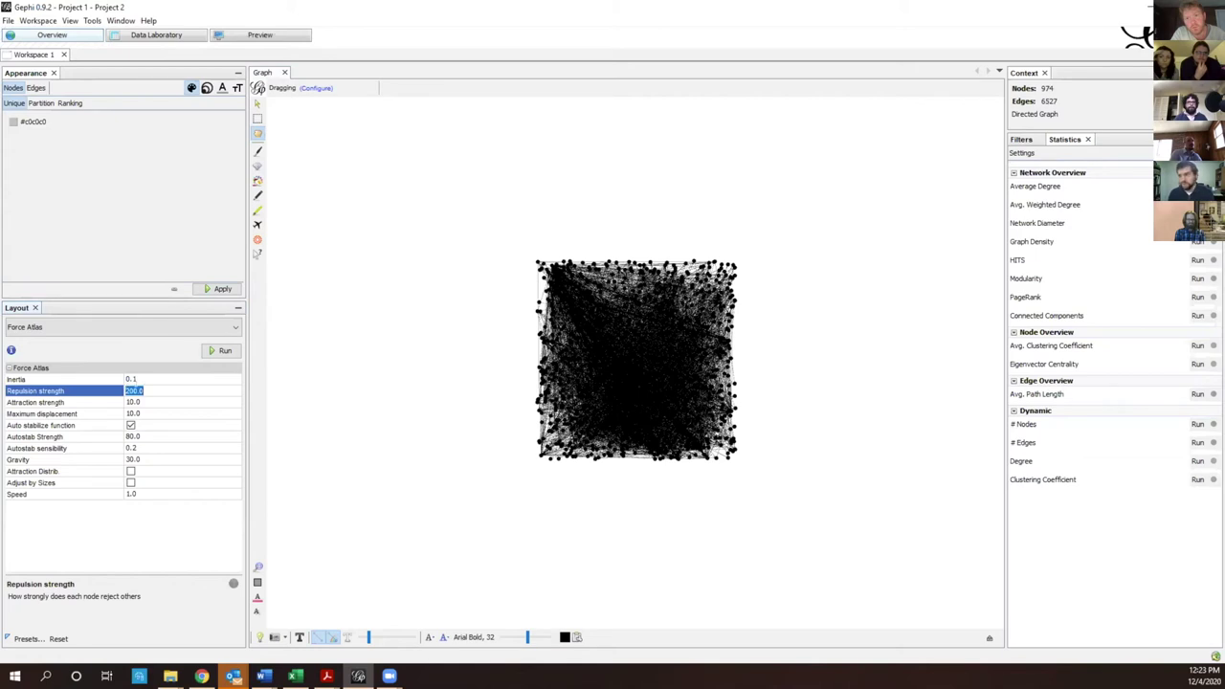
# Set Force Atlas repulsion to 100000, run the layout until it spreads, then stop it.
pyautogui.write('100000')
pyautogui.press('Return')
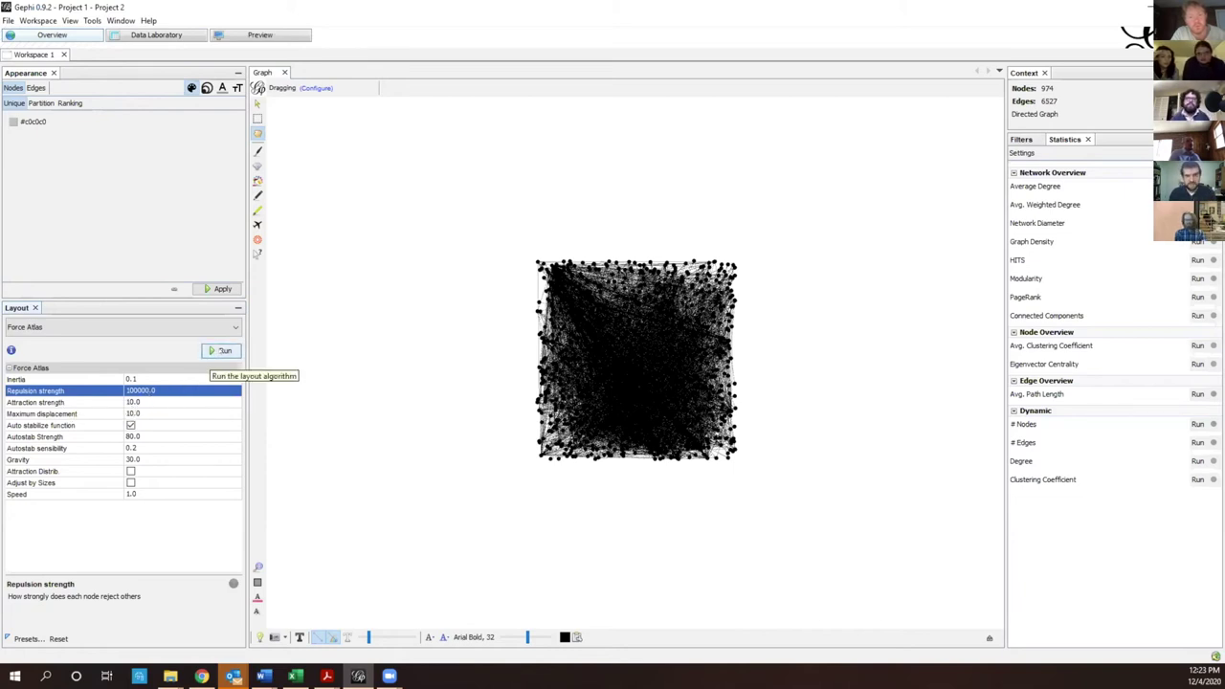
pyautogui.click(220, 352)
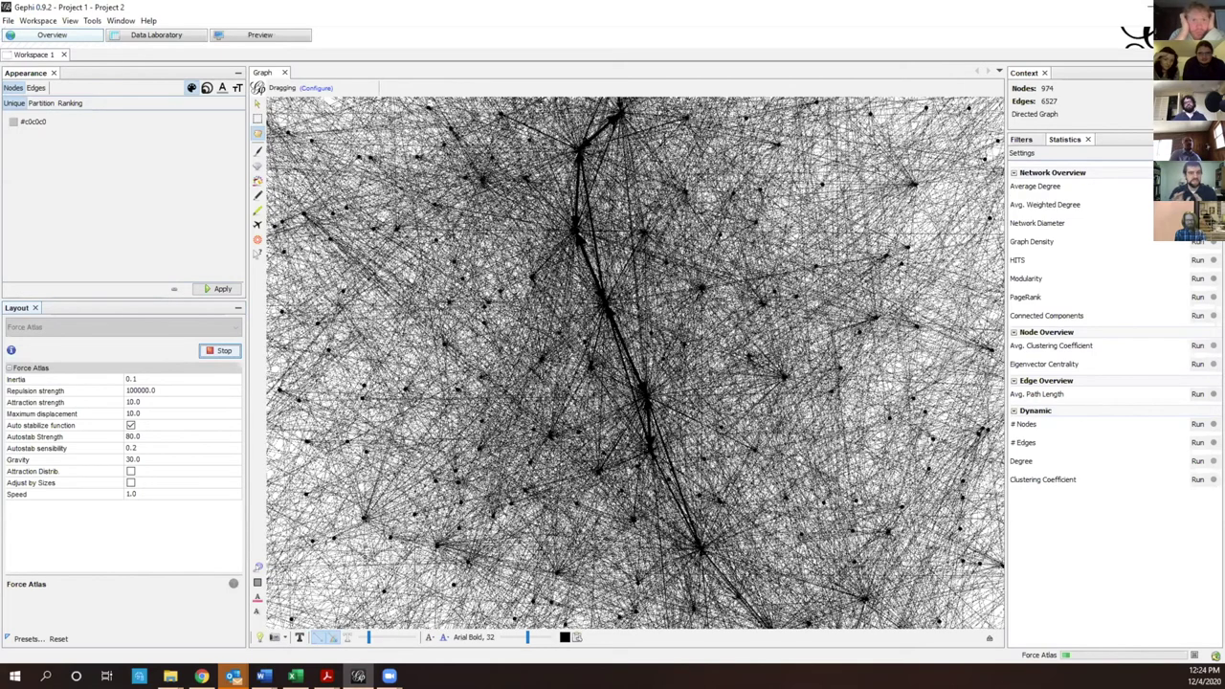
pyautogui.click(257, 568)
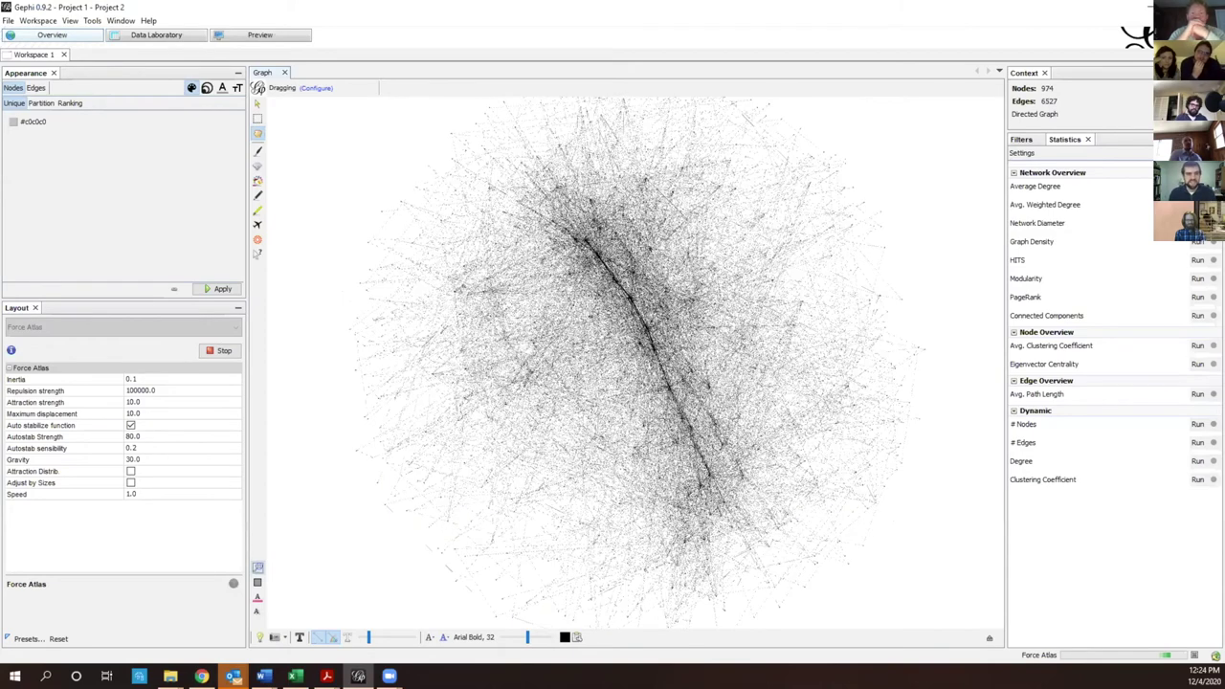
pyautogui.click(220, 351)
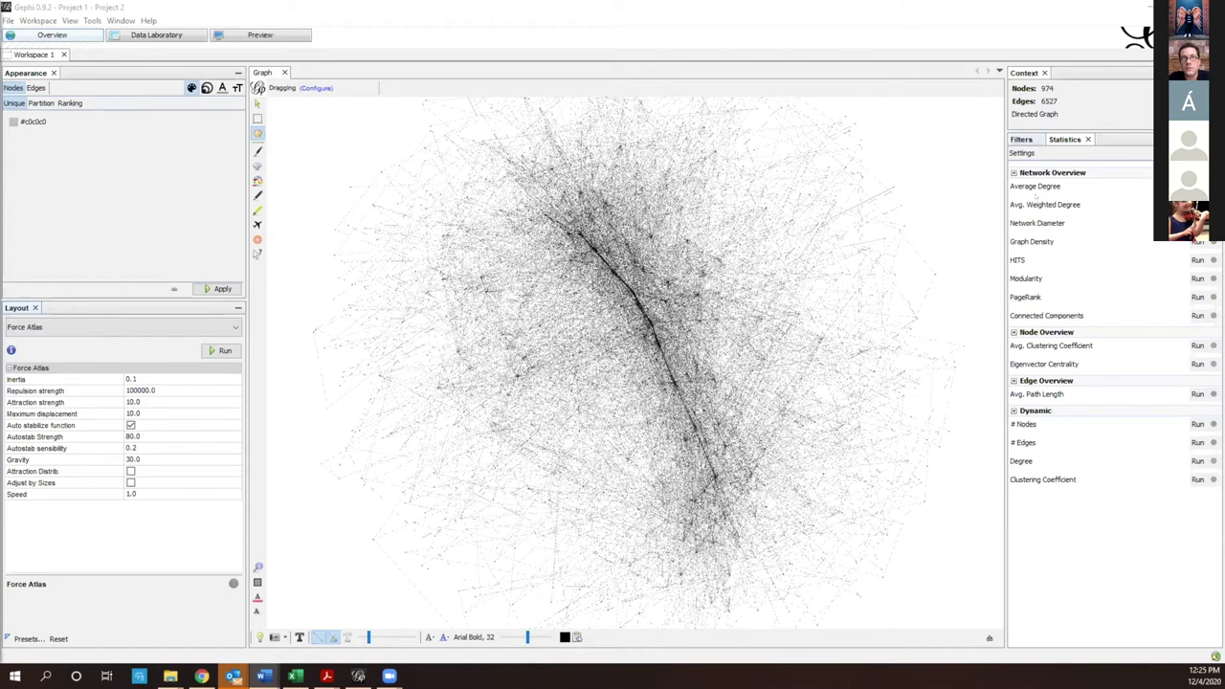
# Run Avg. Weighted Degree statistics (75.372) and close the report.
pyautogui.click(1198, 204)
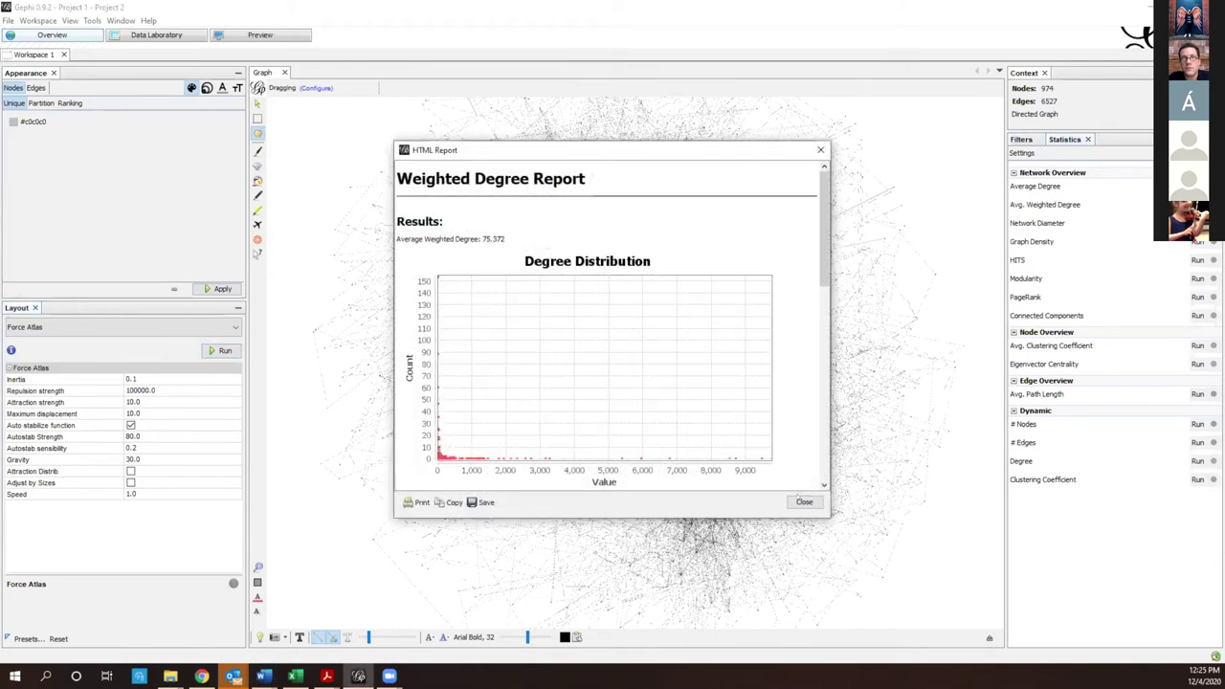
pyautogui.click(799, 498)
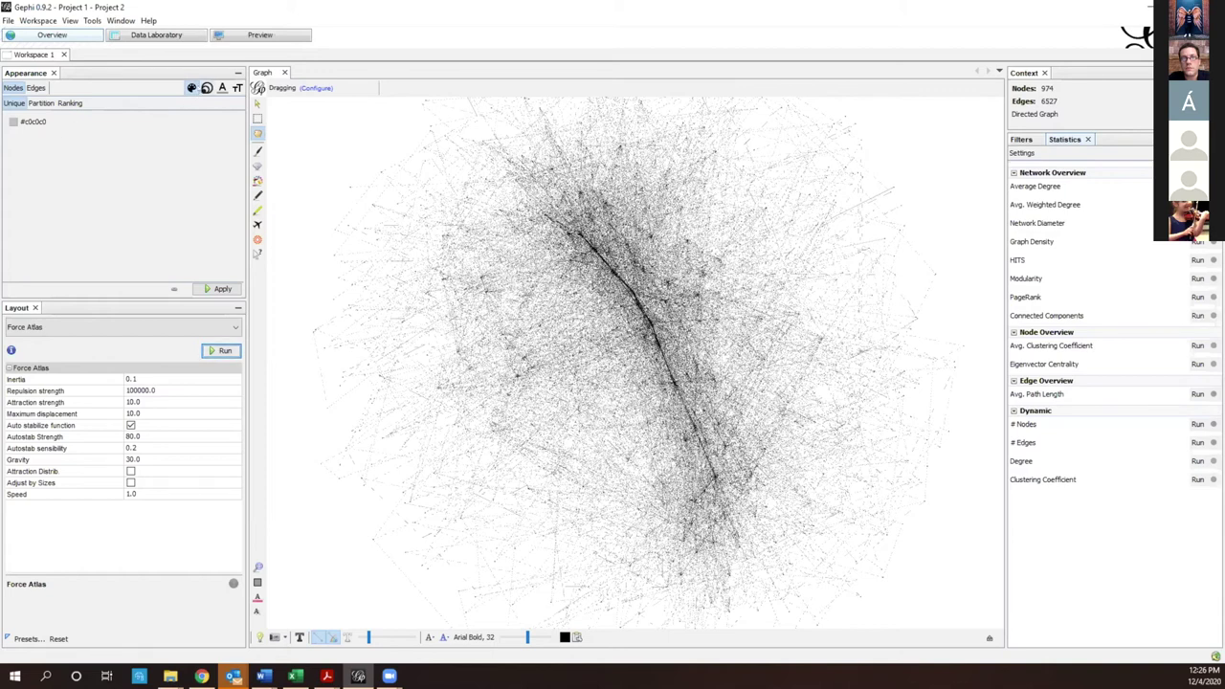
# Rank node sizes by Weighted Degree and apply it to the graph.
pyautogui.click(207, 87)
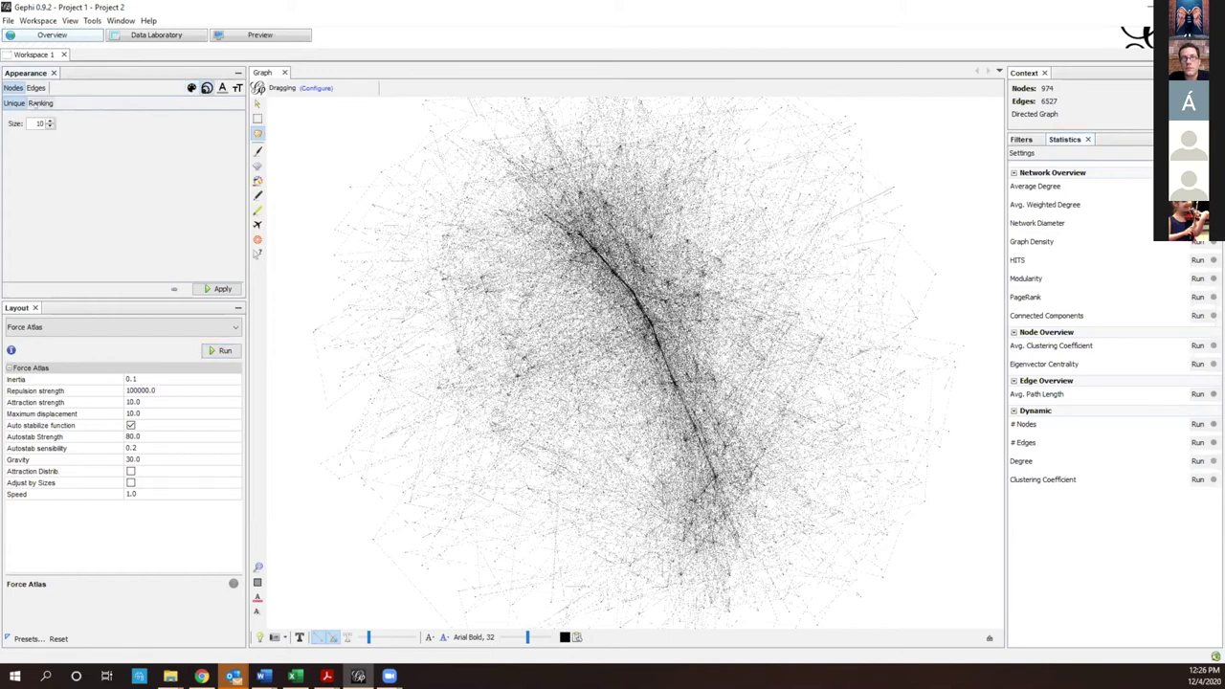
pyautogui.click(39, 103)
pyautogui.click(61, 118)
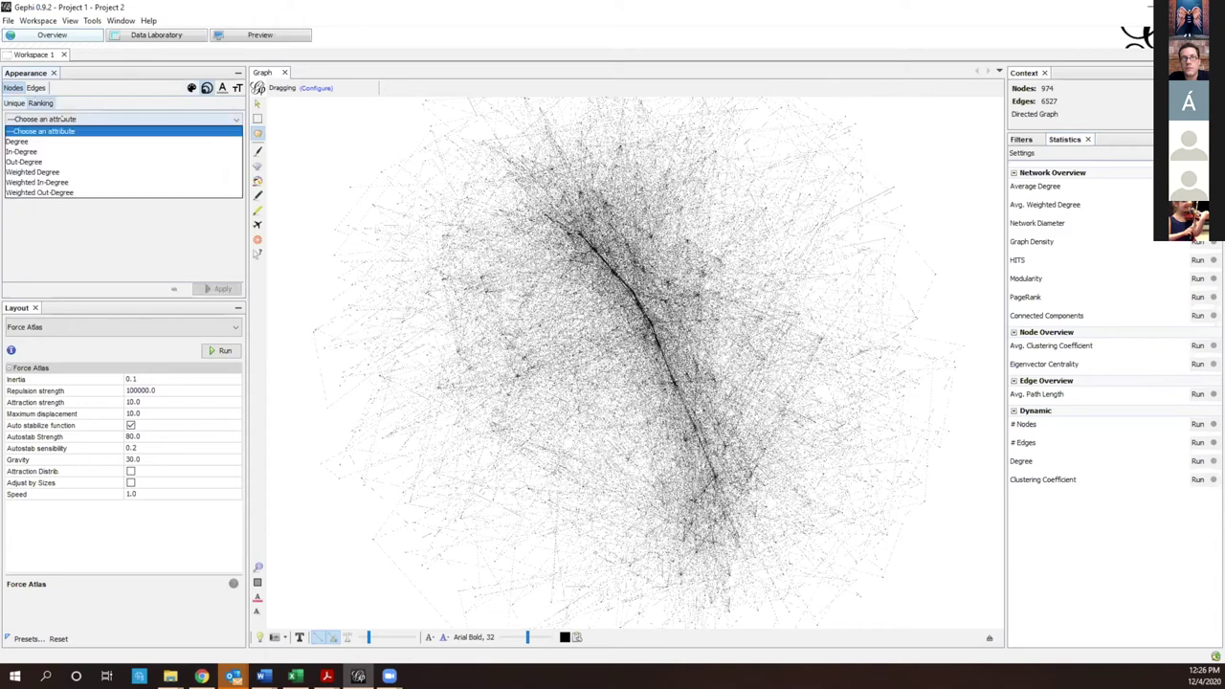
pyautogui.click(38, 171)
pyautogui.click(218, 288)
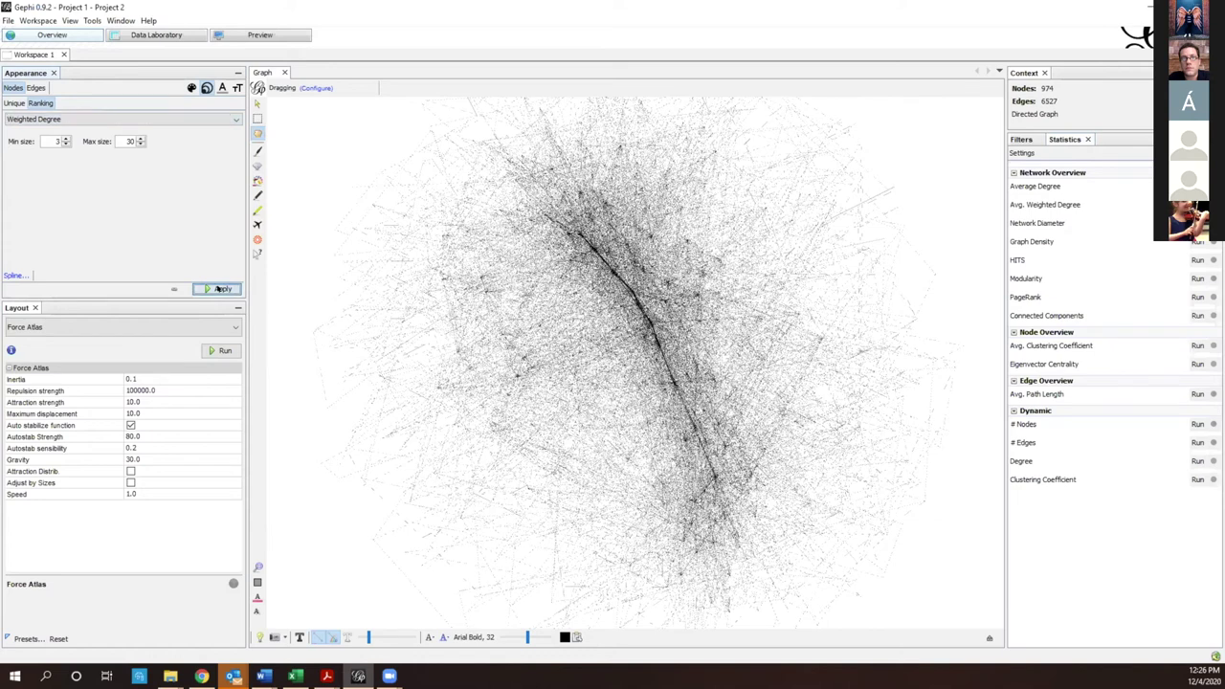
# Set the node size range to minimum 50 and maximum 500, then reapply.
pyautogui.doubleClick(57, 141)
pyautogui.write('50')
pyautogui.press('Tab')
pyautogui.write('50')
pyautogui.click(228, 289)
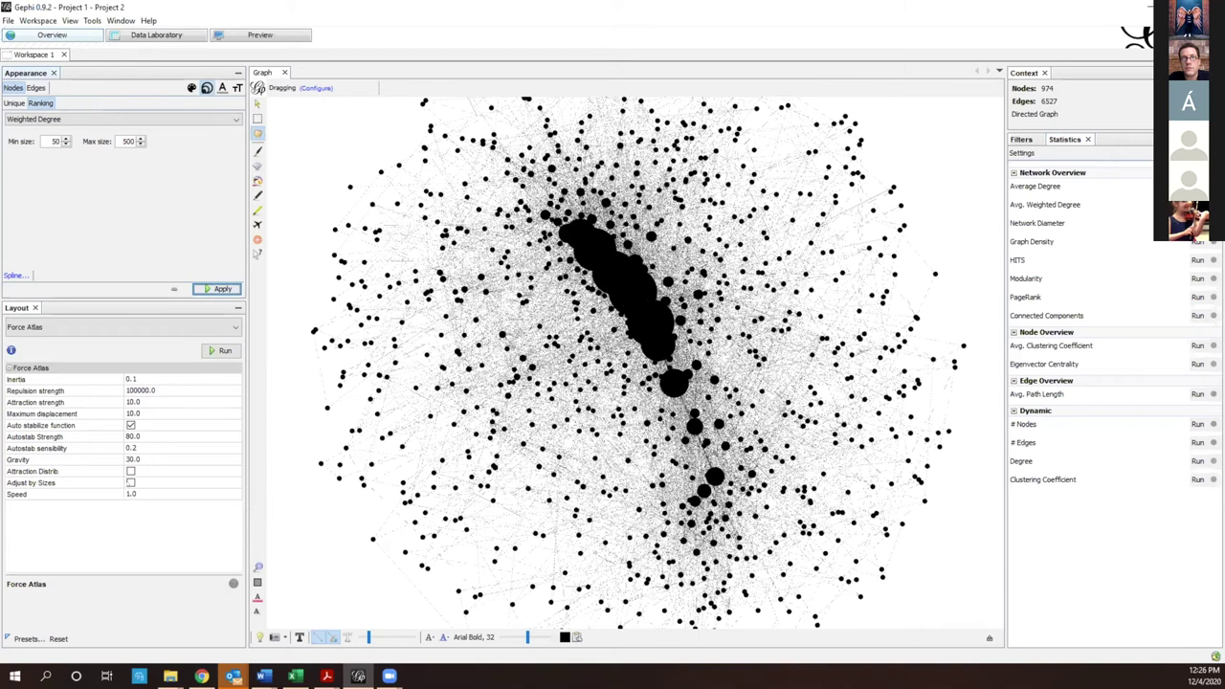
# Turn on Adjust by Sizes and rerun Force Atlas so the large chord nodes stop overlapping.
pyautogui.click(130, 483)
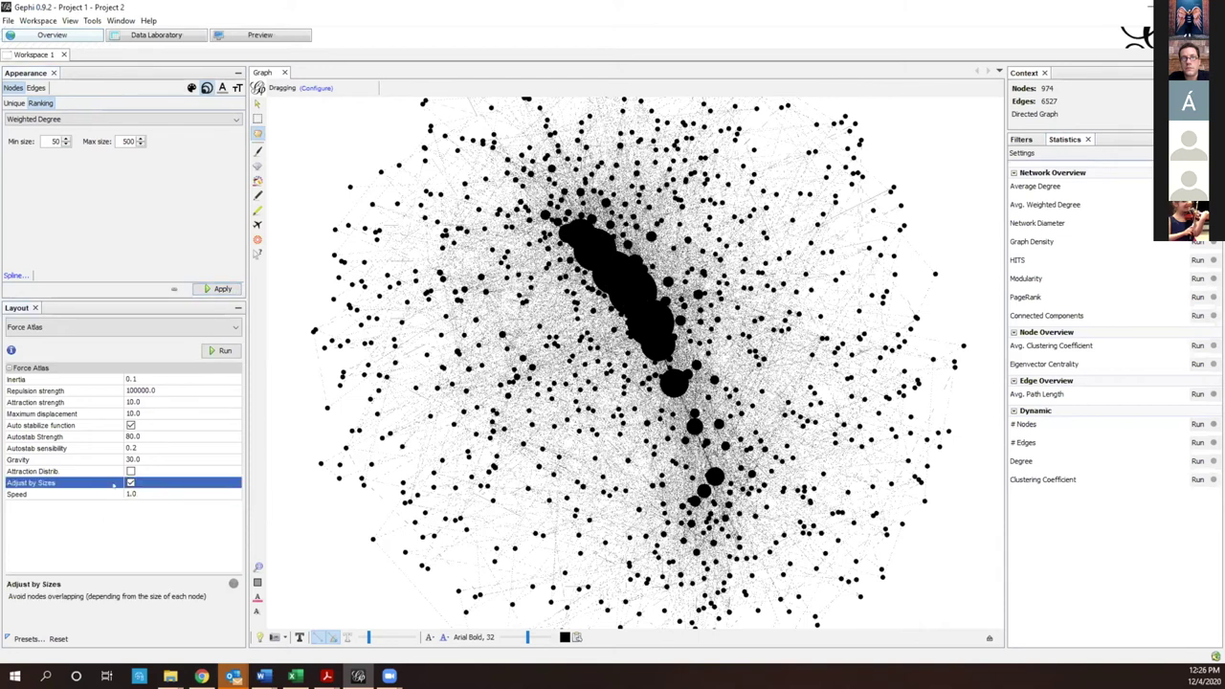
pyautogui.click(220, 350)
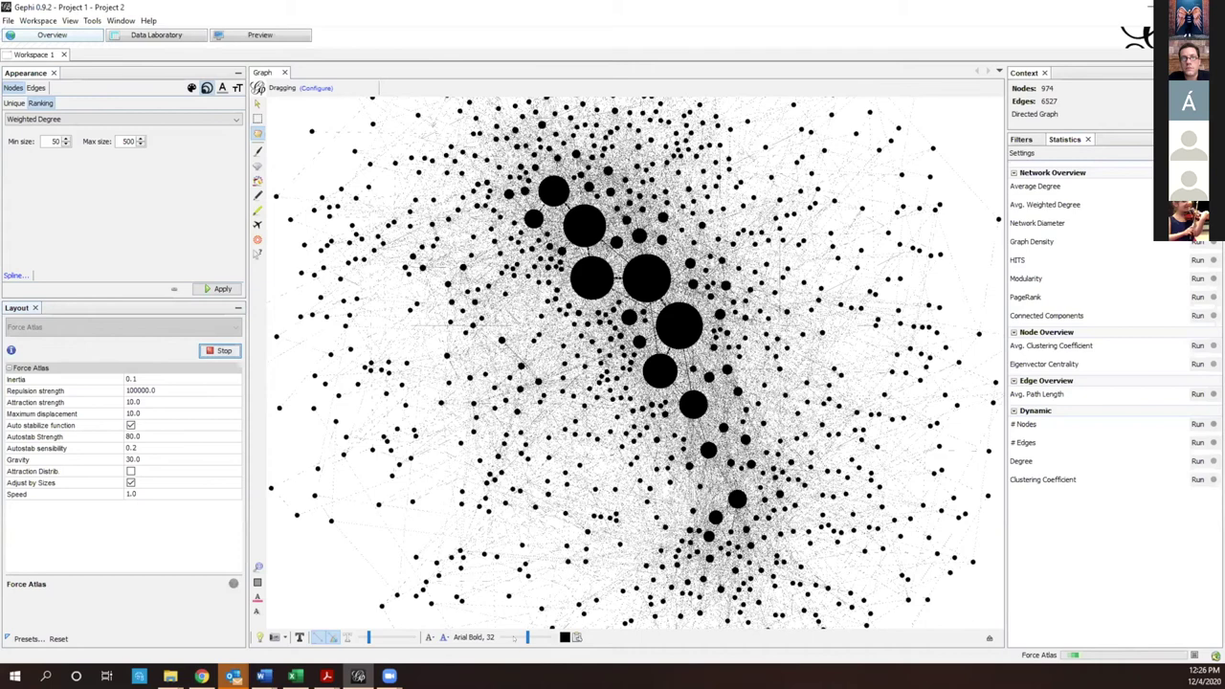
# Show node labels scaled by node size, shrink them, and bring up the Filters library.
pyautogui.click(430, 637)
pyautogui.click(460, 680)
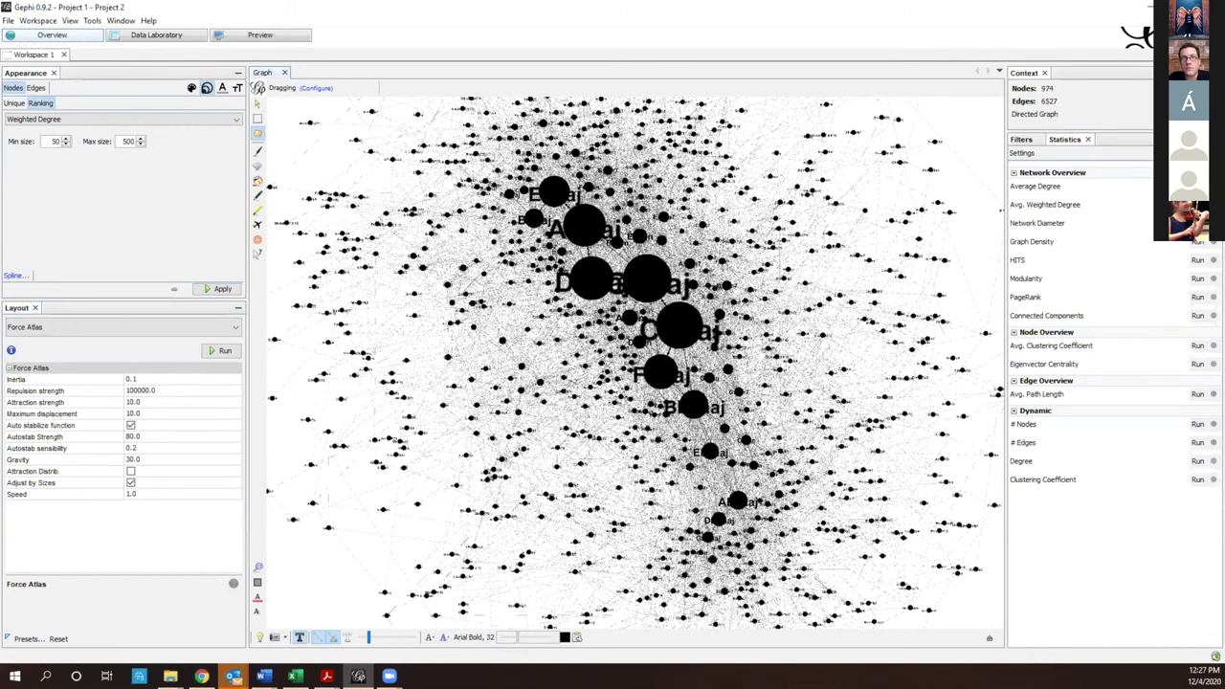
pyautogui.moveTo(531, 638); pyautogui.dragTo(515, 638)
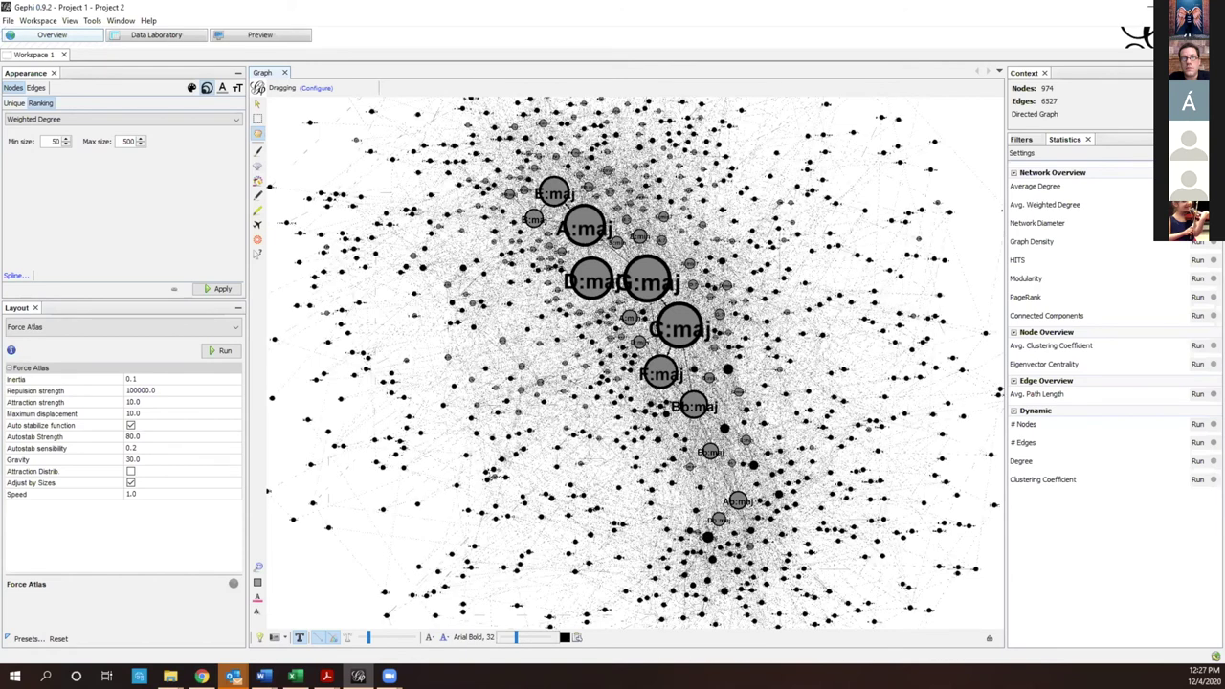
pyautogui.click(1021, 140)
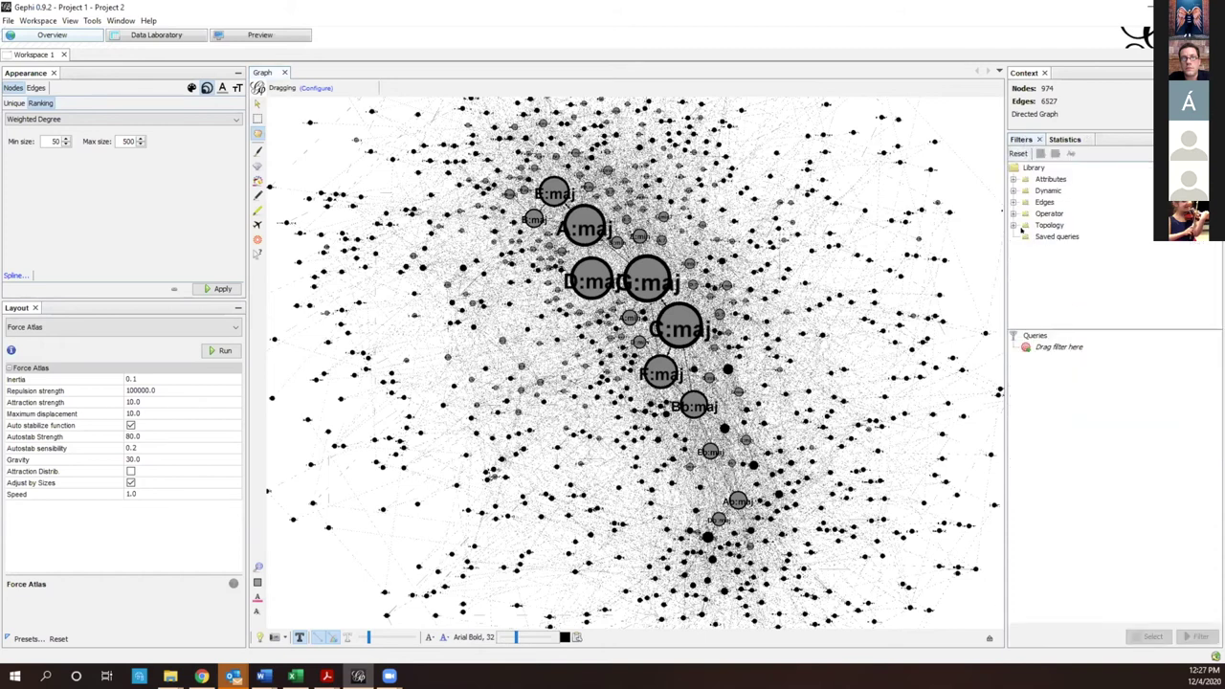
# Add a Degree Range filter with minimum 15, leaving 204 nodes, and re-run Force Atlas.
pyautogui.click(1014, 225)
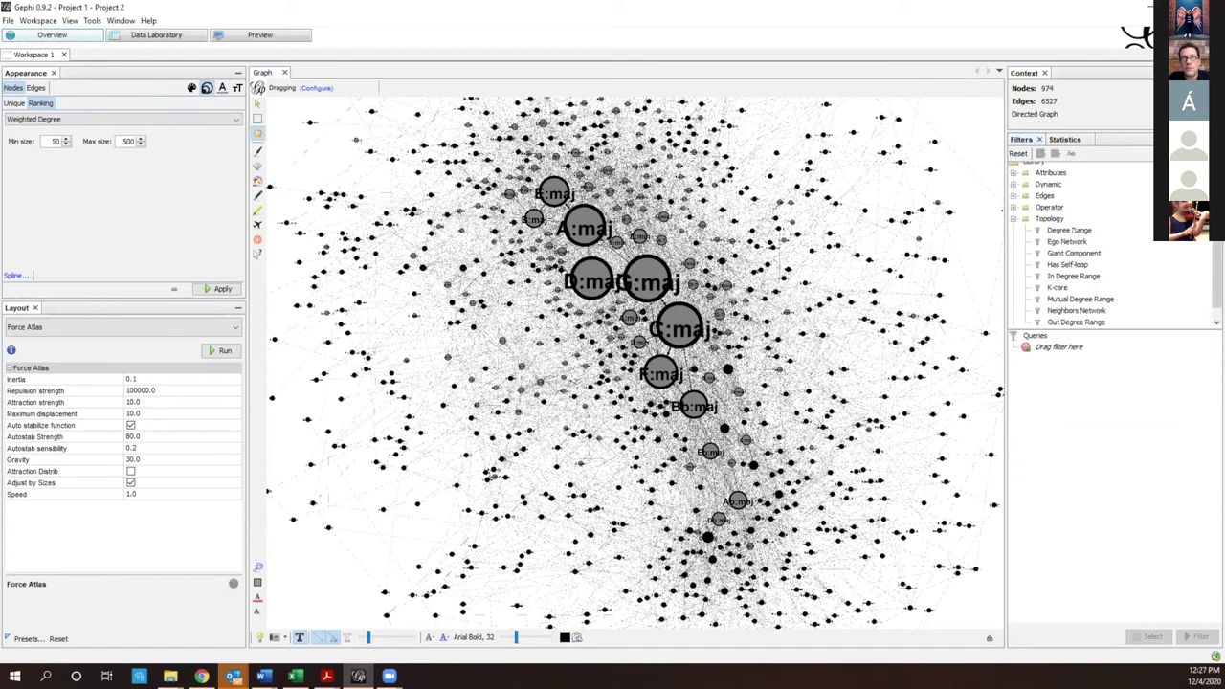
pyautogui.moveTo(1072, 229); pyautogui.dragTo(1057, 347)
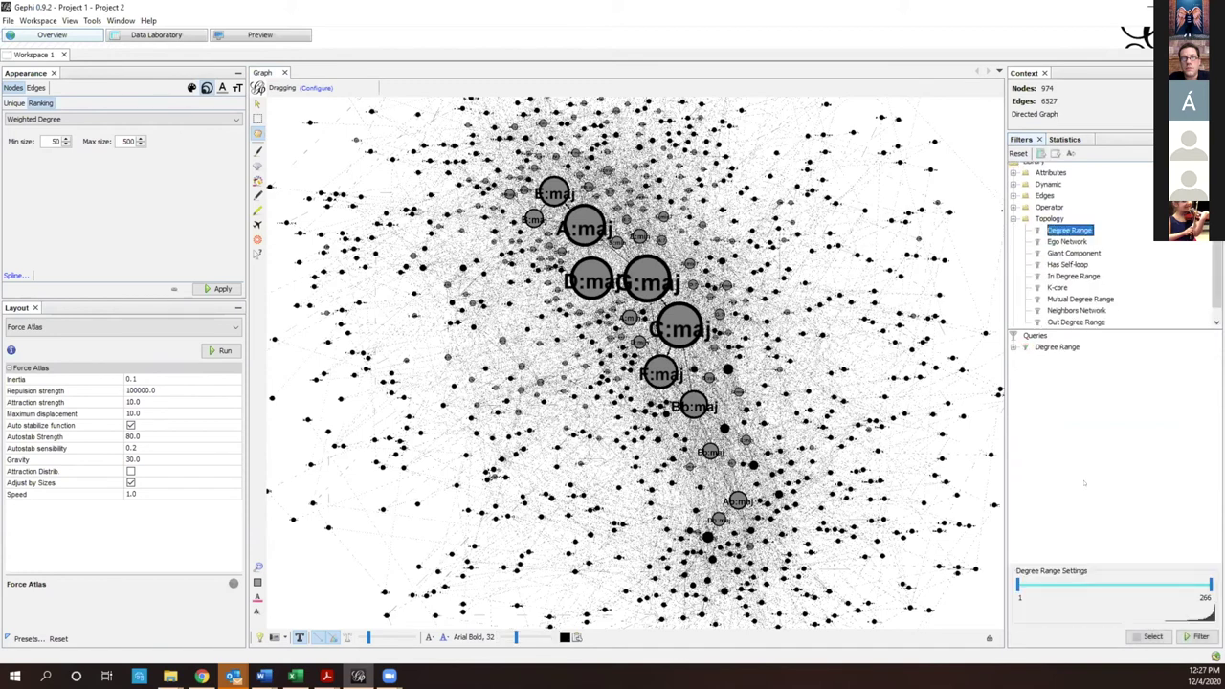
pyautogui.click(1019, 597)
pyautogui.write('15')
pyautogui.click(1199, 637)
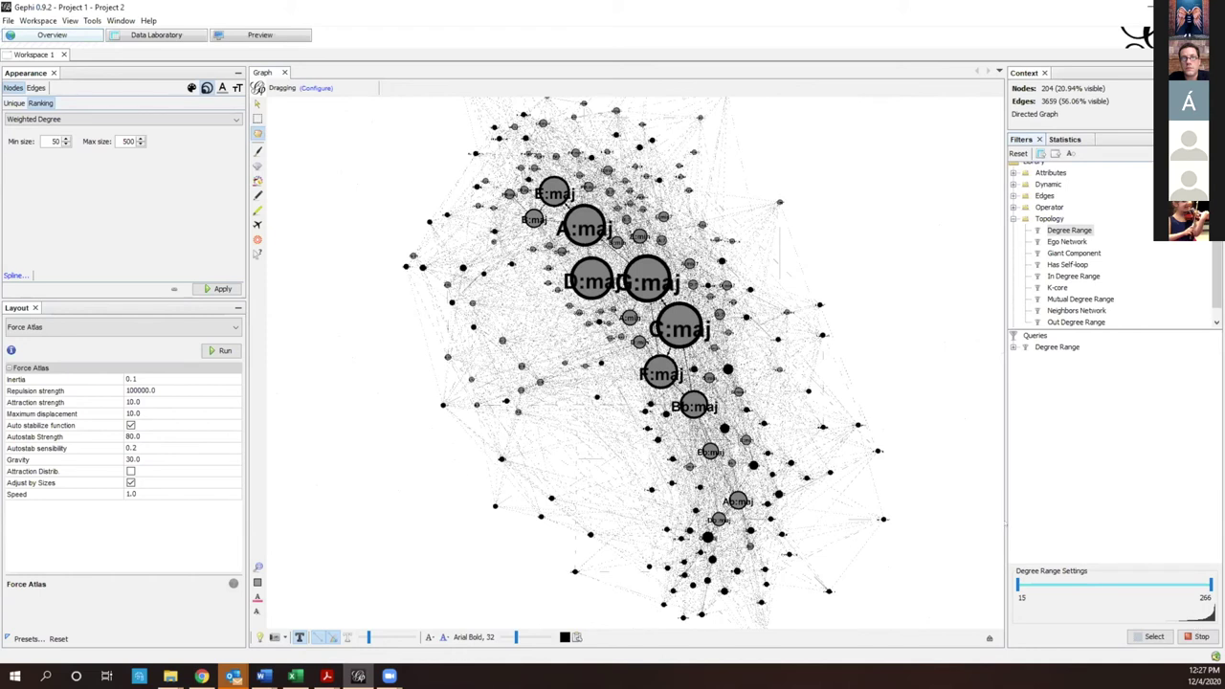
pyautogui.click(220, 350)
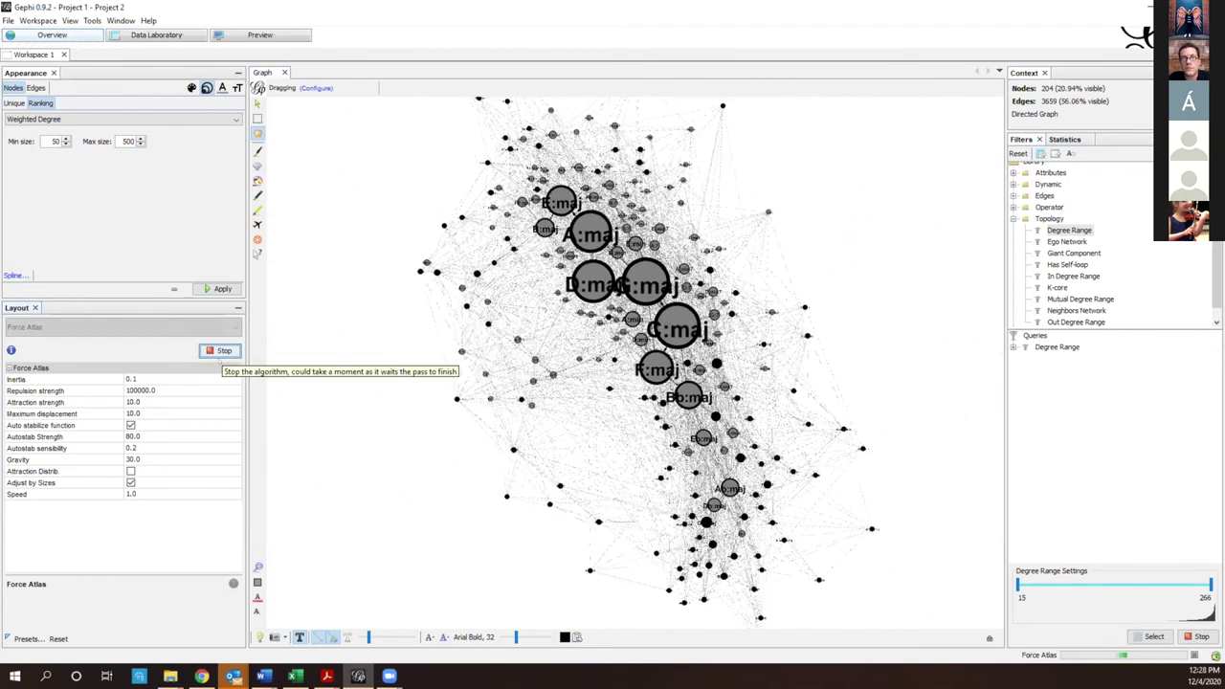
pyautogui.click(219, 351)
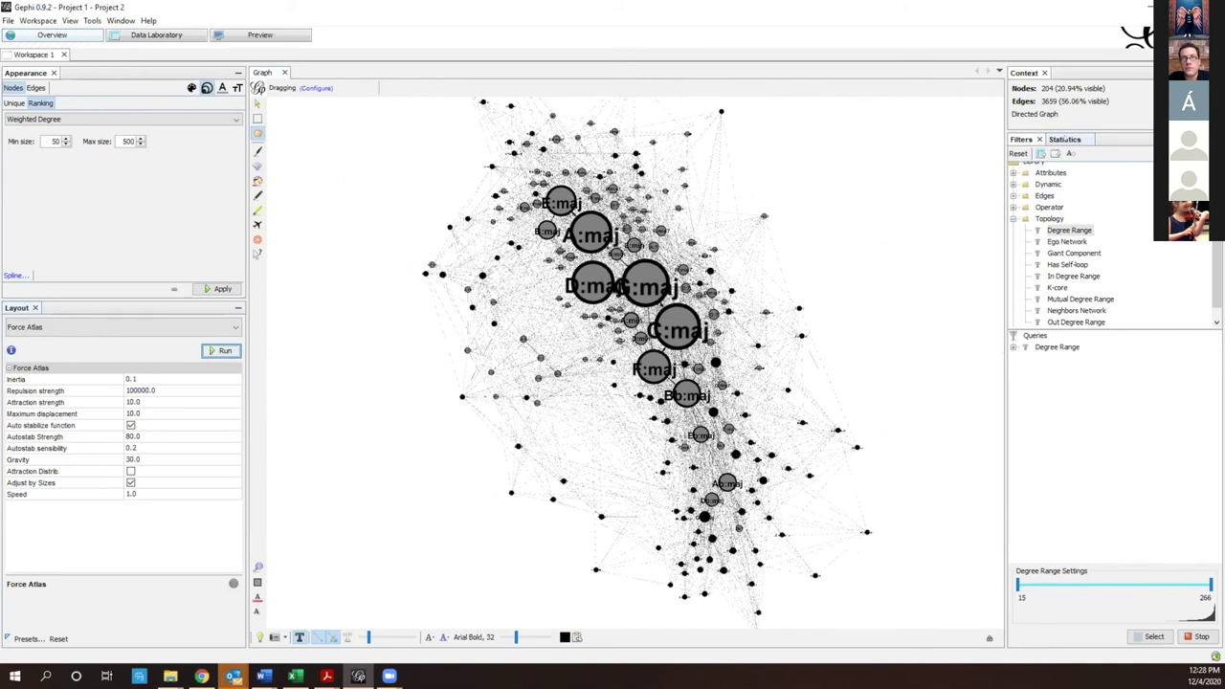
# Run the Modularity statistic to detect communities in the filtered chord network.
pyautogui.click(1064, 138)
pyautogui.click(1198, 277)
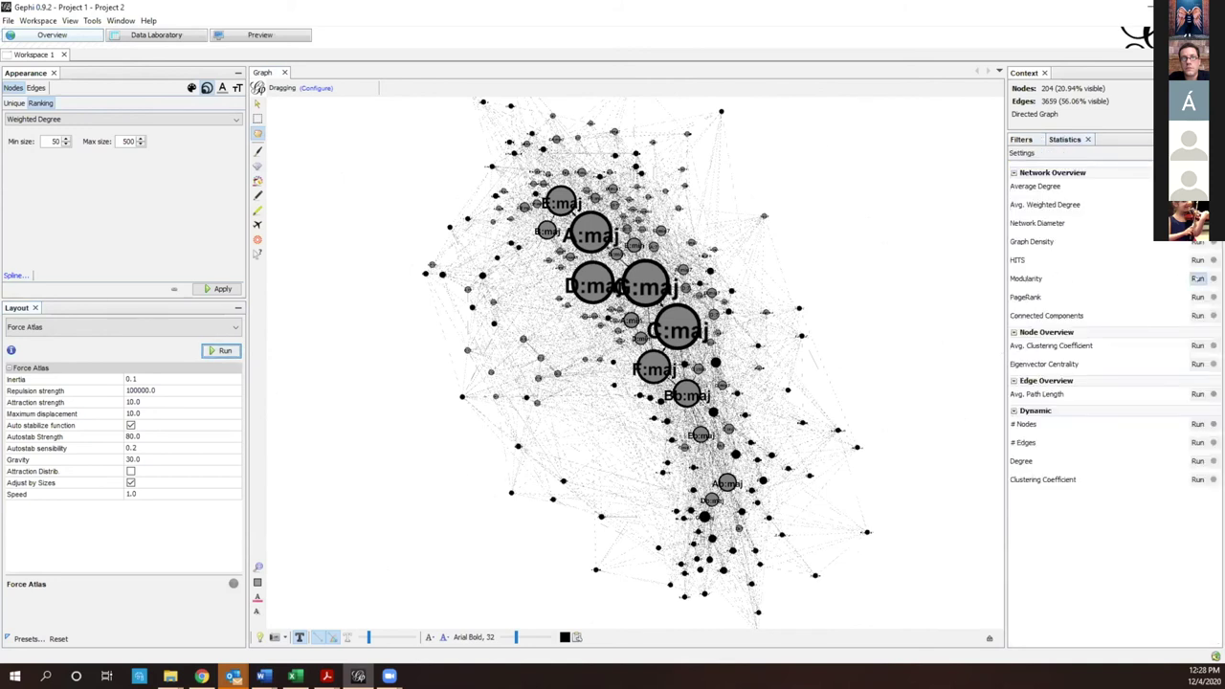
pyautogui.click(705, 409)
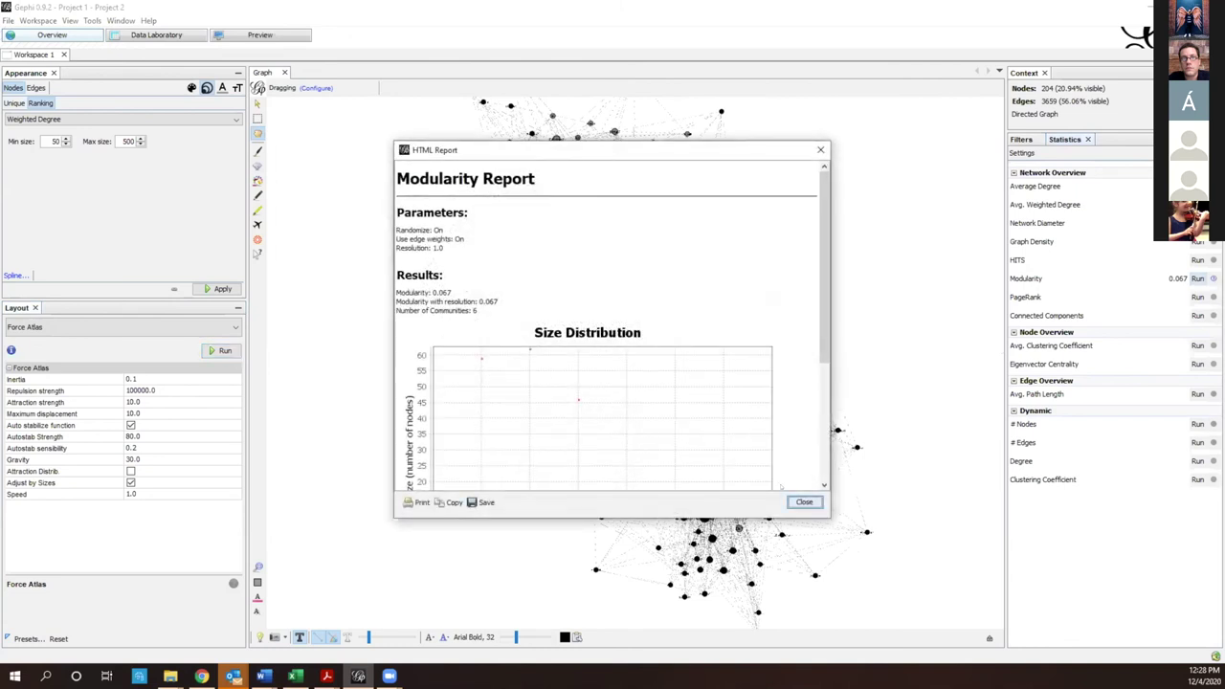
pyautogui.click(804, 501)
# Colour the nodes by the Modularity Class partition, then switch to Preview.
pyautogui.click(191, 87)
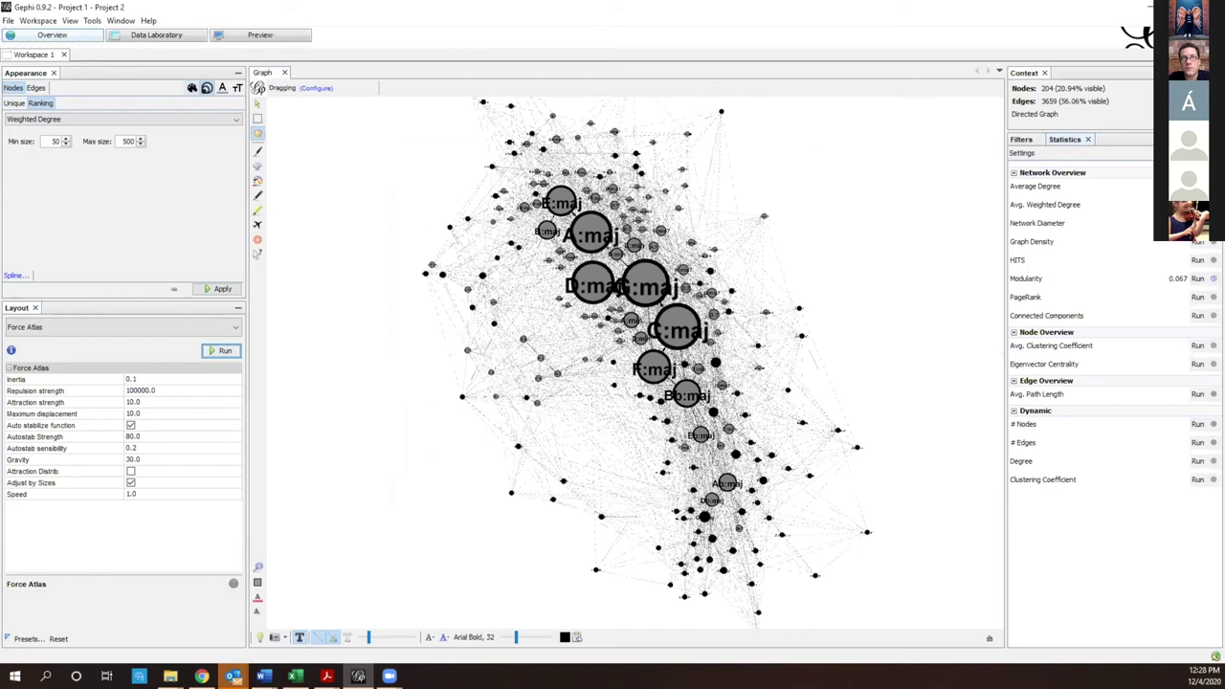
pyautogui.click(41, 103)
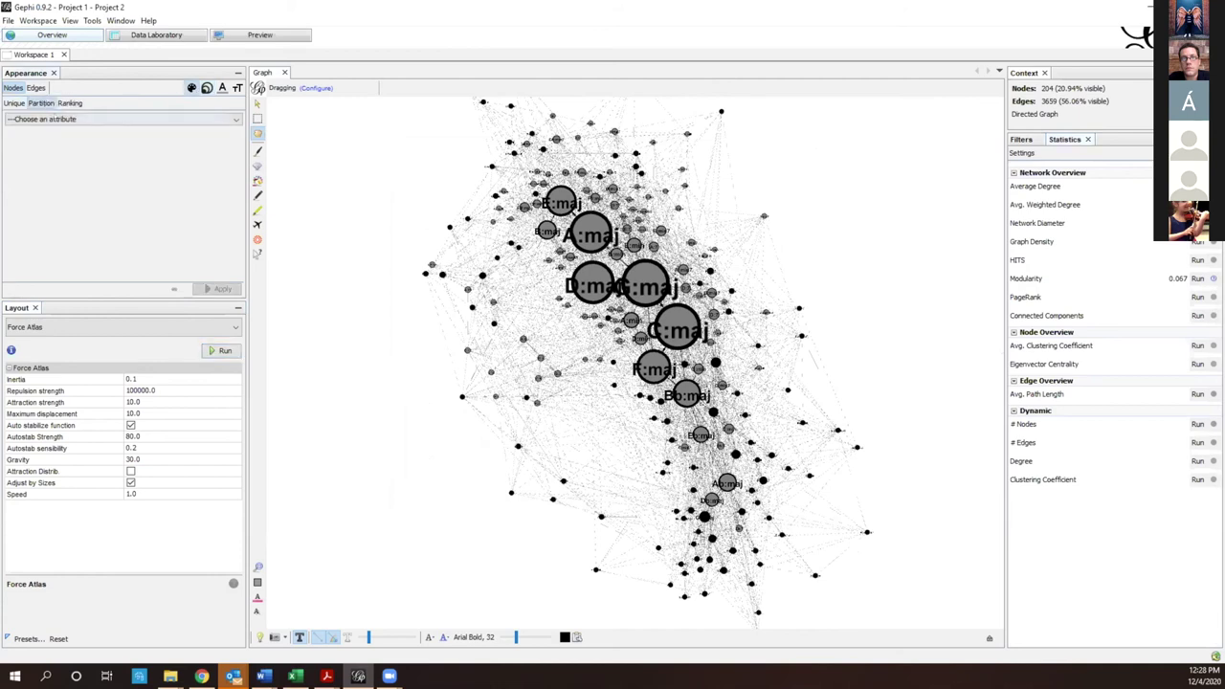
pyautogui.click(64, 119)
pyautogui.click(64, 139)
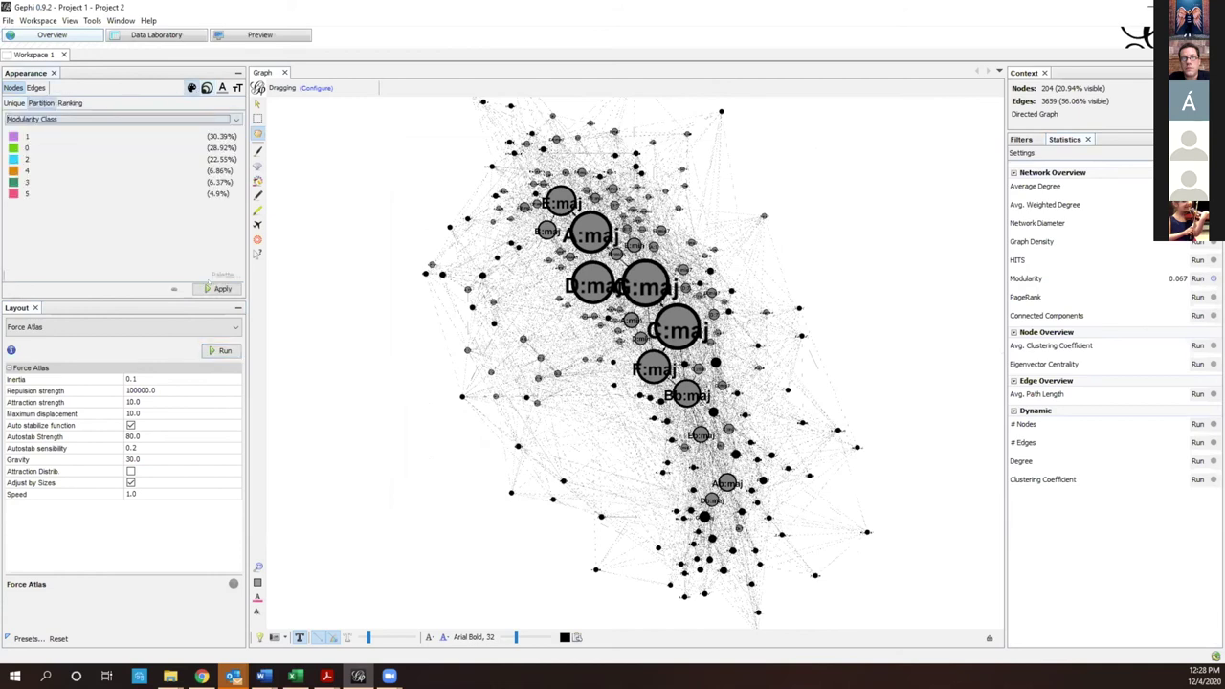
pyautogui.click(222, 288)
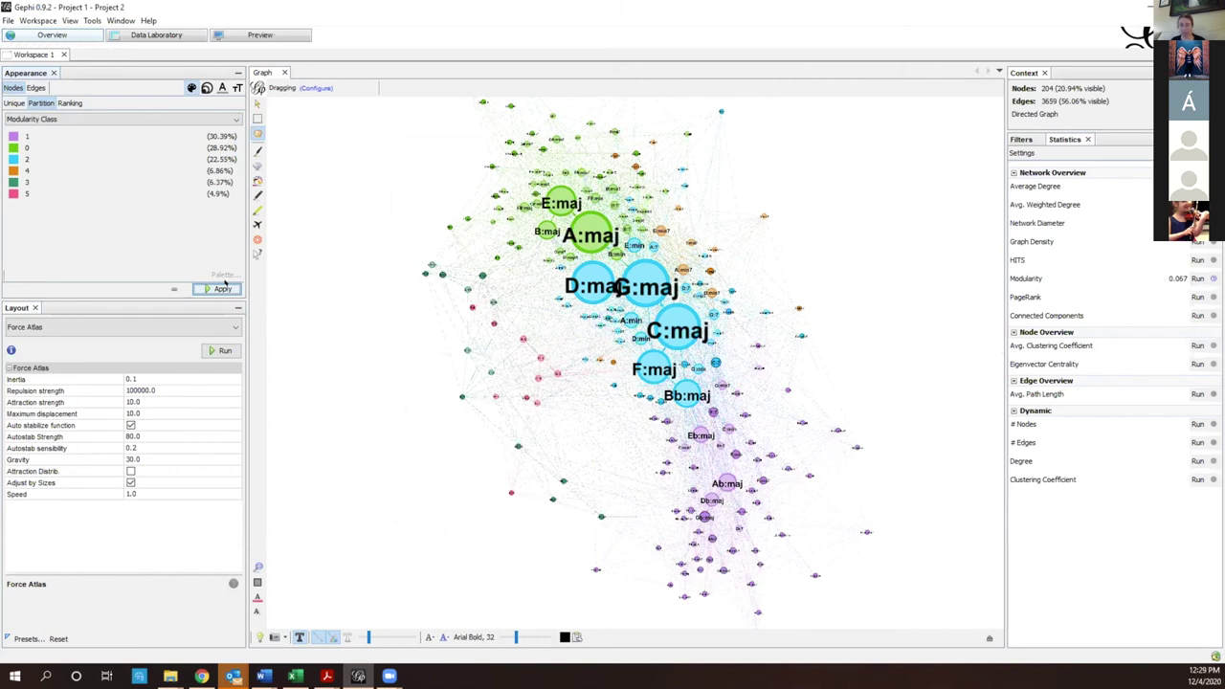
pyautogui.click(224, 287)
pyautogui.click(258, 35)
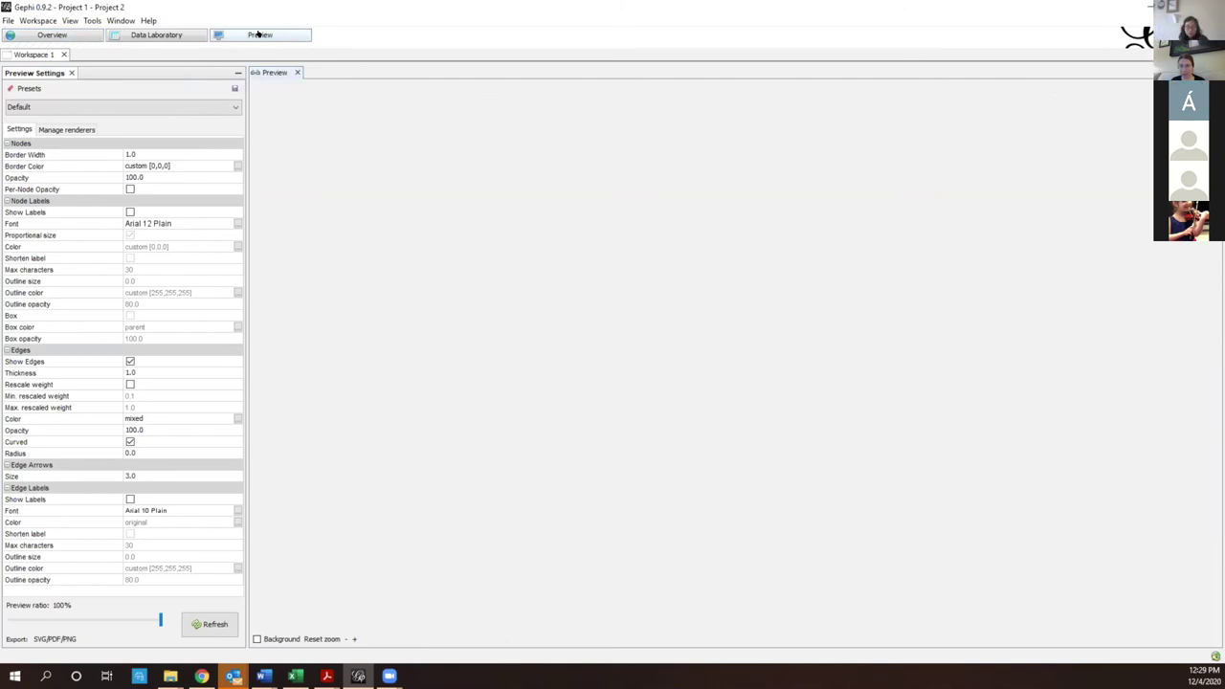
# Refresh the preview to render the coloured network, then bring up billboard_allchords_graph.pdf.
pyautogui.click(210, 624)
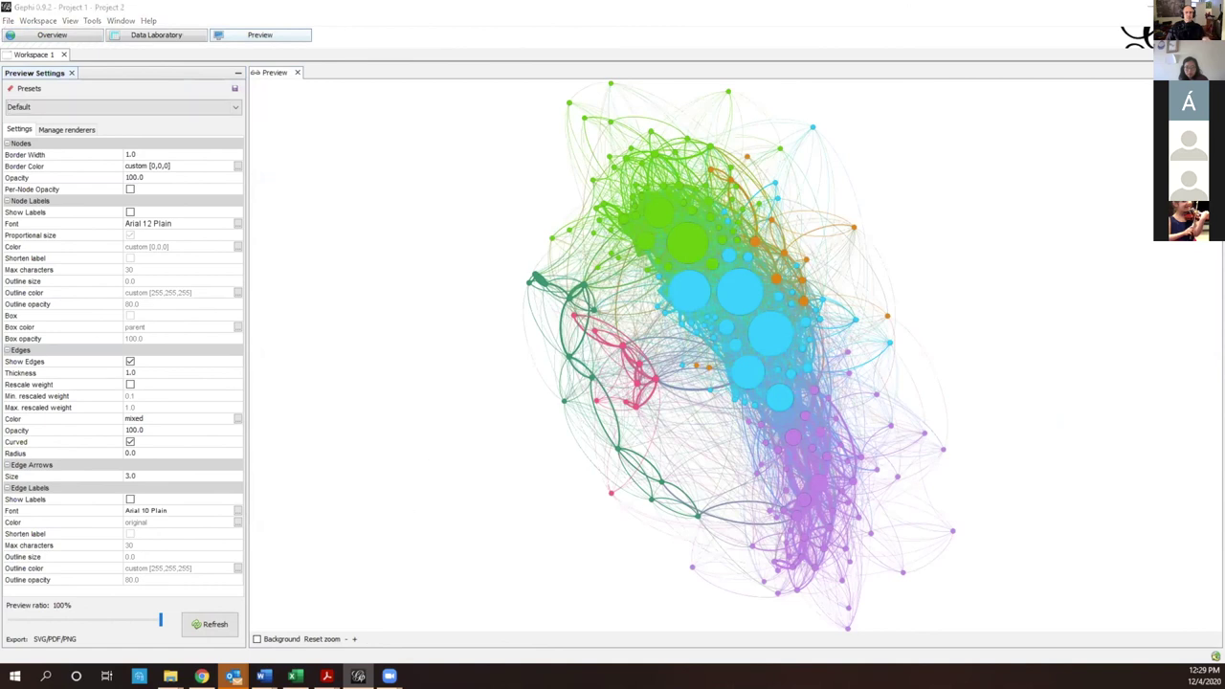
pyautogui.hotkey('alt', 'Tab')
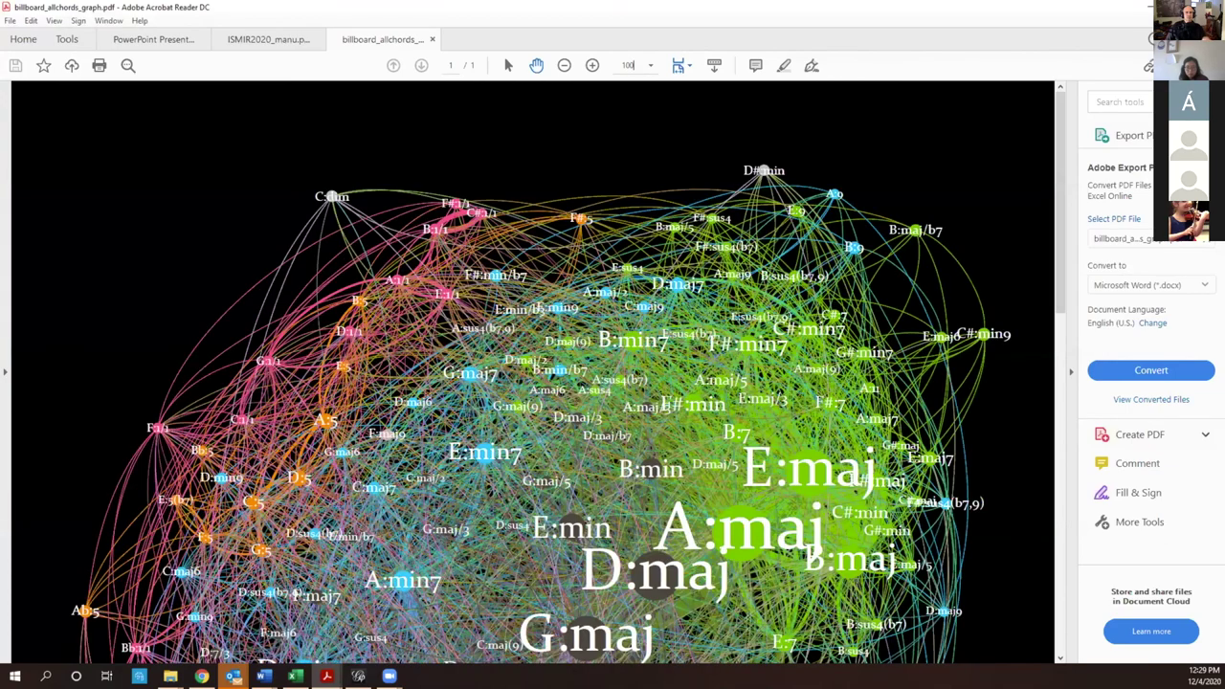
# View billboard_allchords_graph.pdf at 100% zoom, then open the rgexf package manual in Chrome.
pyautogui.write('100')
pyautogui.press('Return')
pyautogui.scroll(-1, 532, 374)
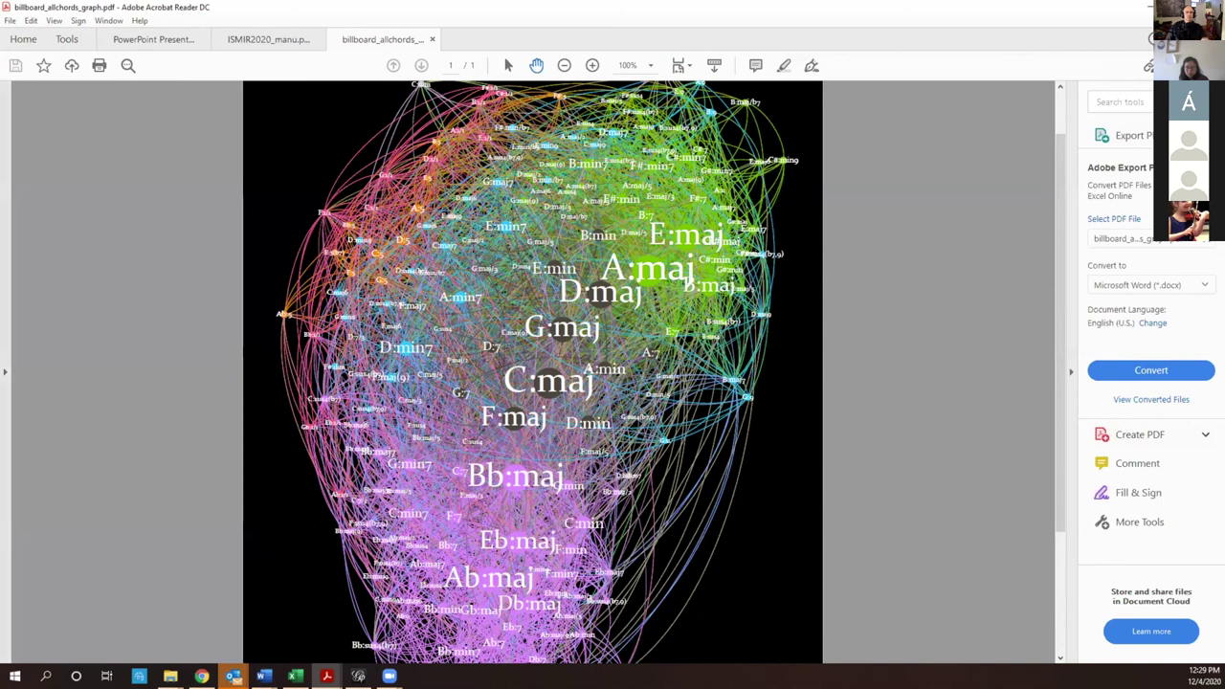
pyautogui.hotkey('alt', 'Tab')
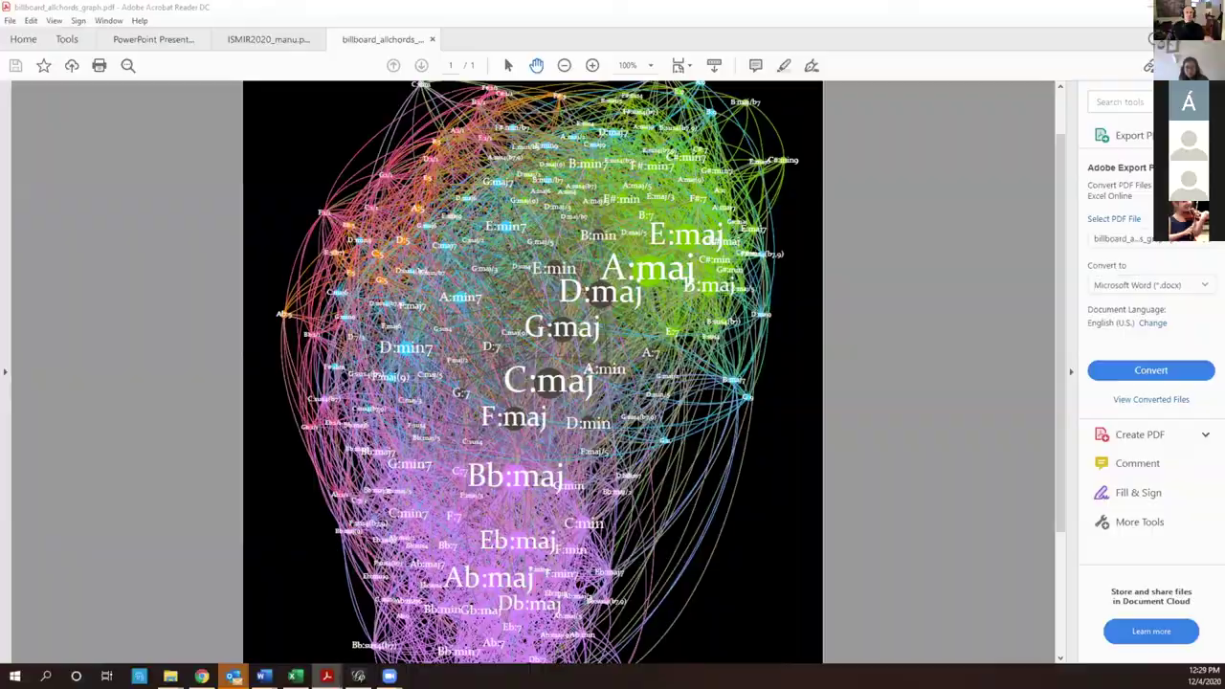
pyautogui.click(412, 9)
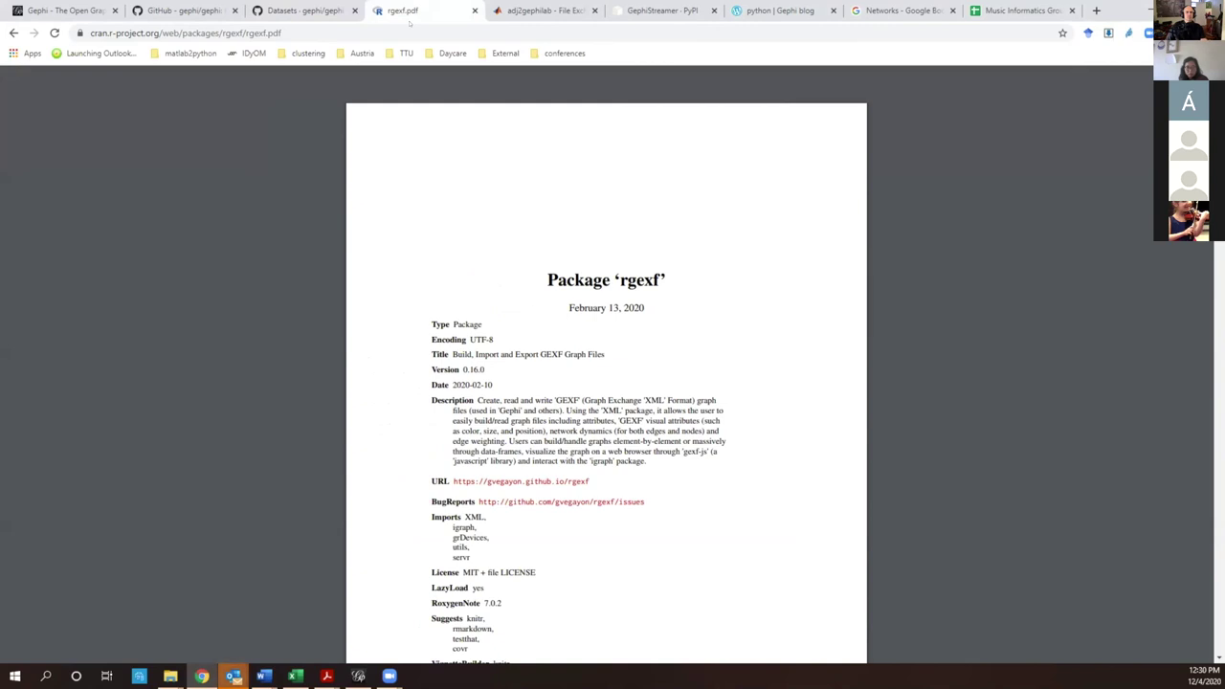
# Browse the adj2gephilab, GephiStreamer 2.0.3 and Gephi Python Scripting Console pages.
pyautogui.click(537, 10)
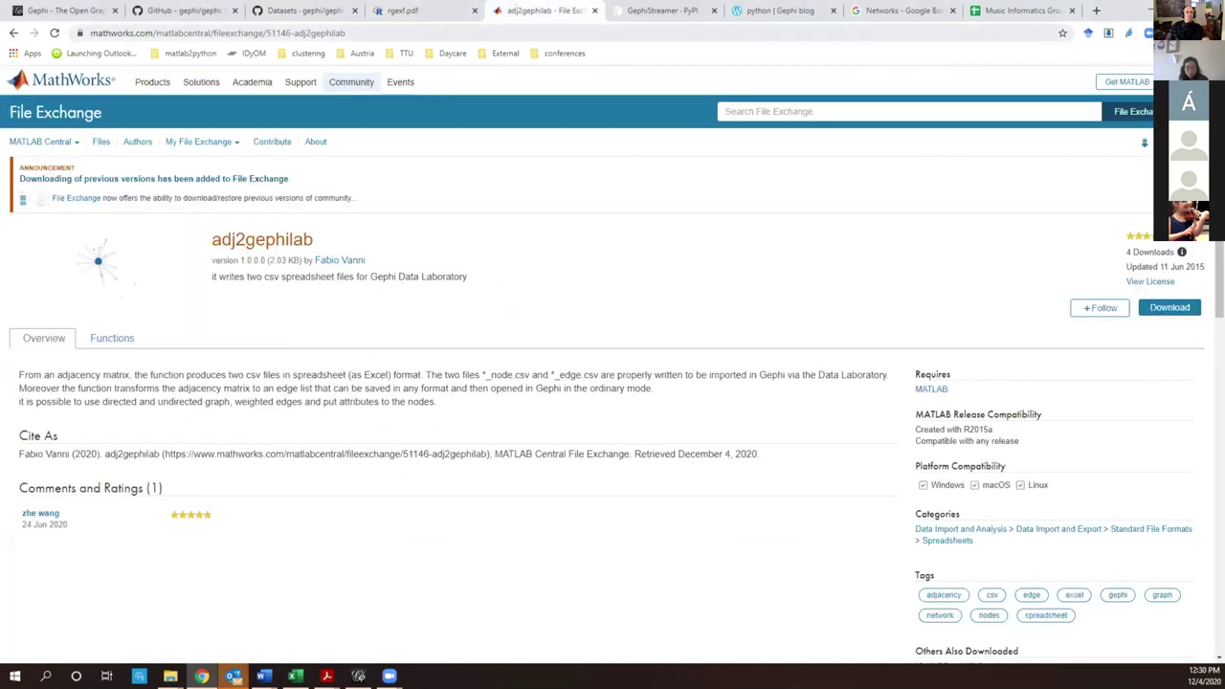
pyautogui.click(656, 12)
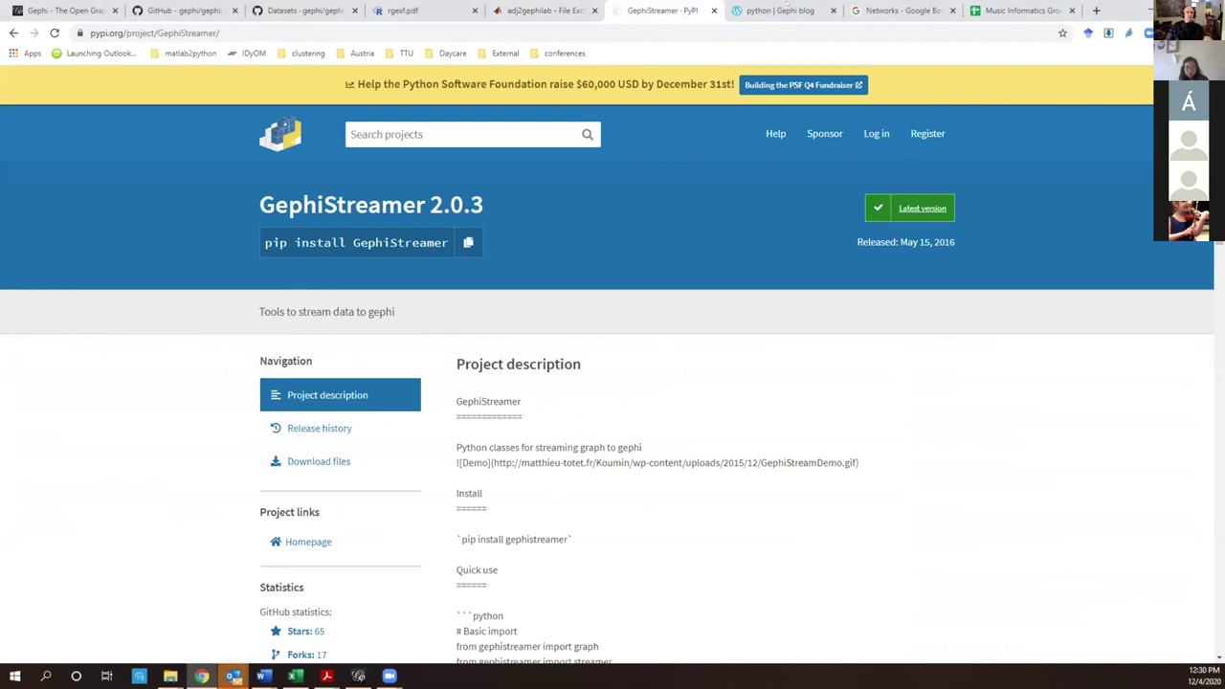
pyautogui.click(781, 11)
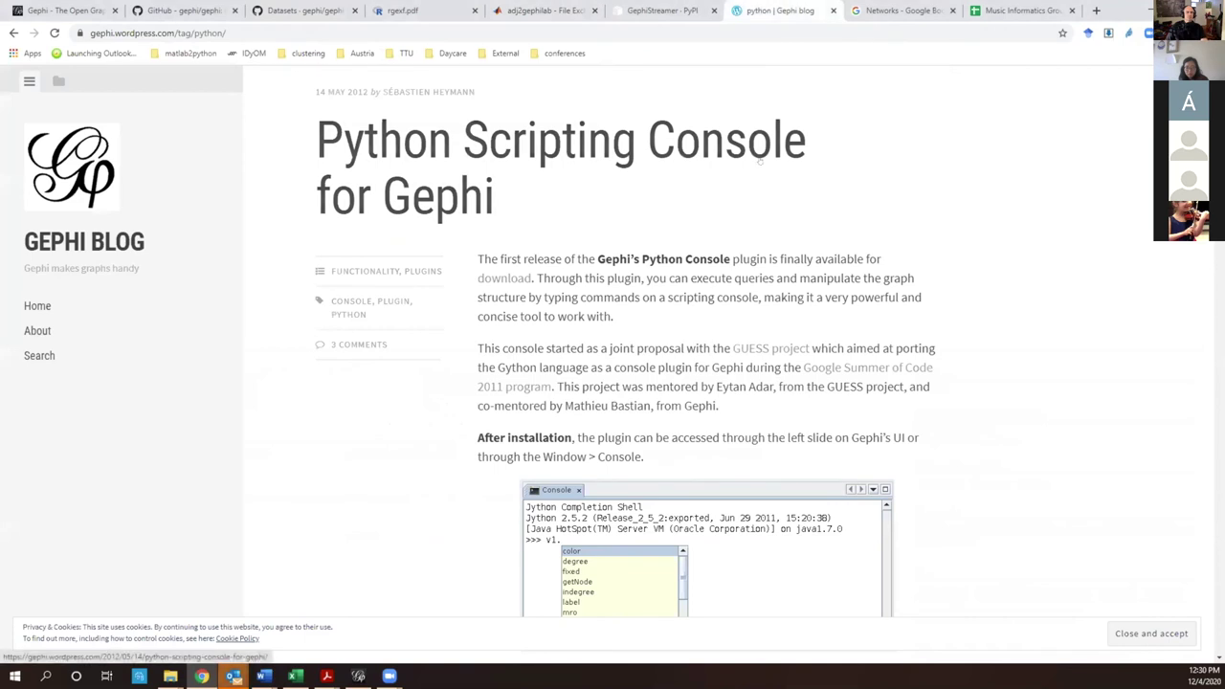